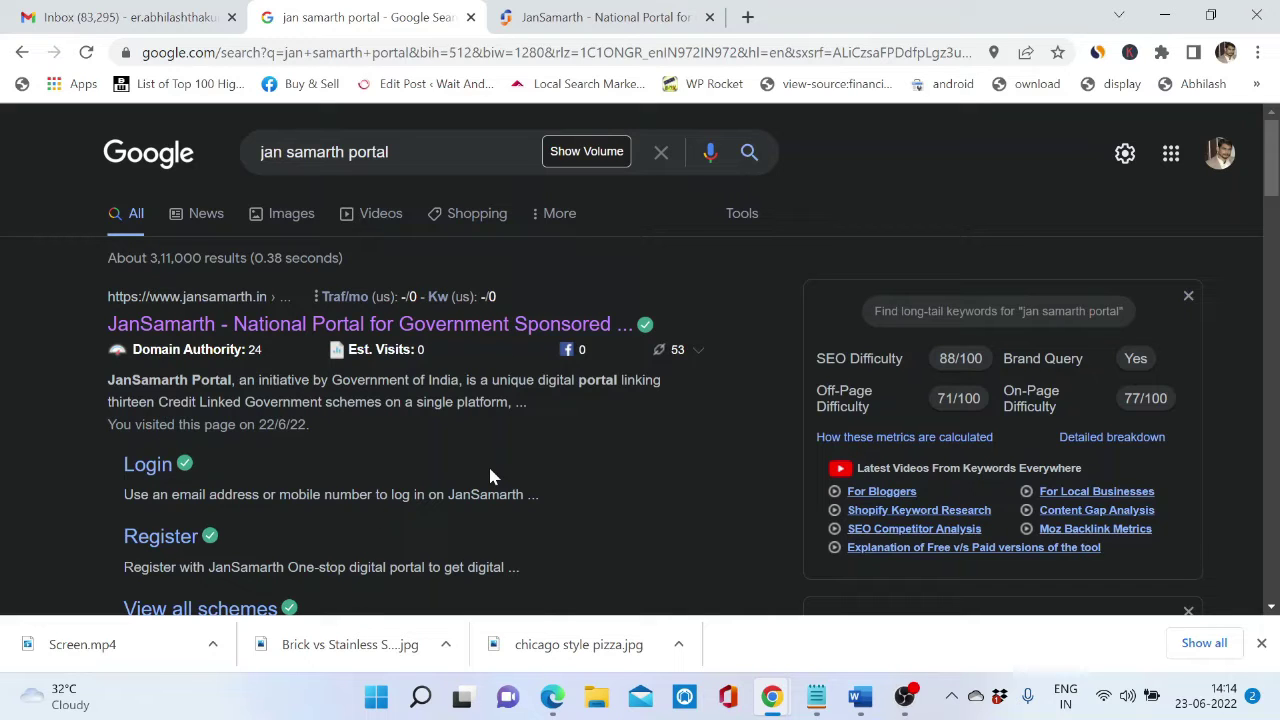
# Switch to the JanSamarth portal and review the home page's loan categories, application process and digital integrations sections
pyautogui.hotkey('ctrl', 'Tab')
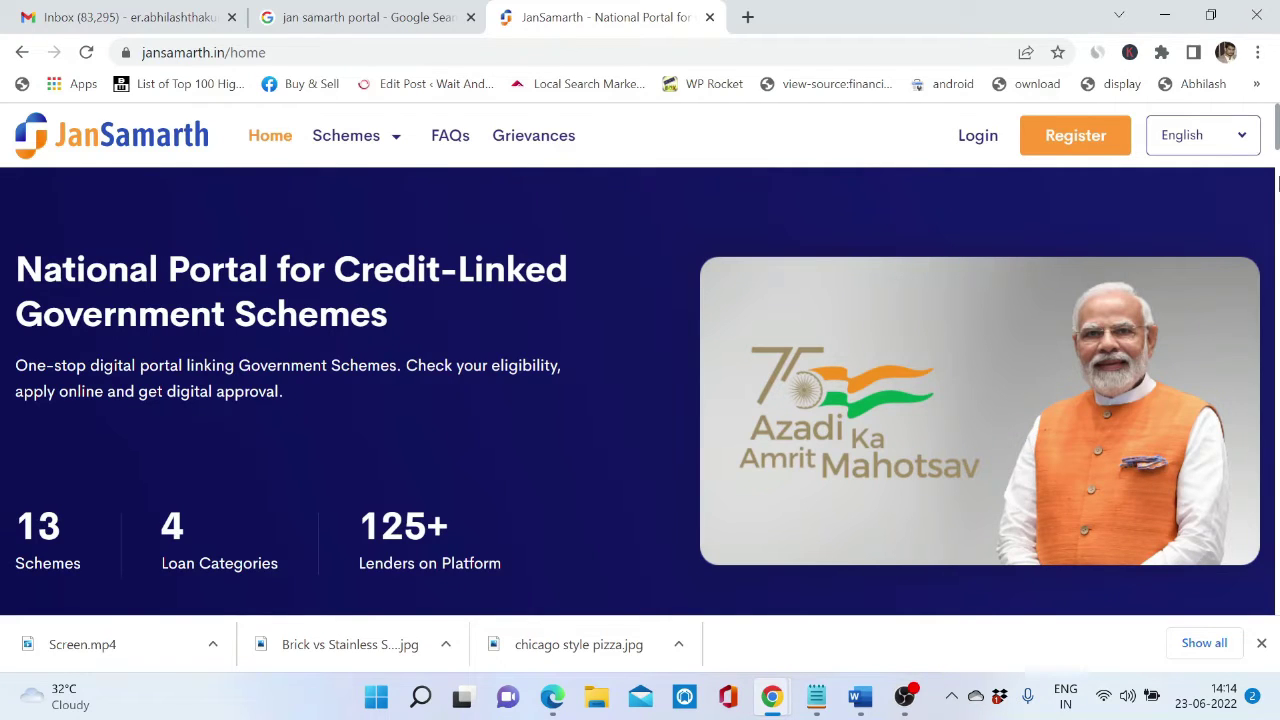
pyautogui.moveTo(1276, 115); pyautogui.dragTo(1276, 119)
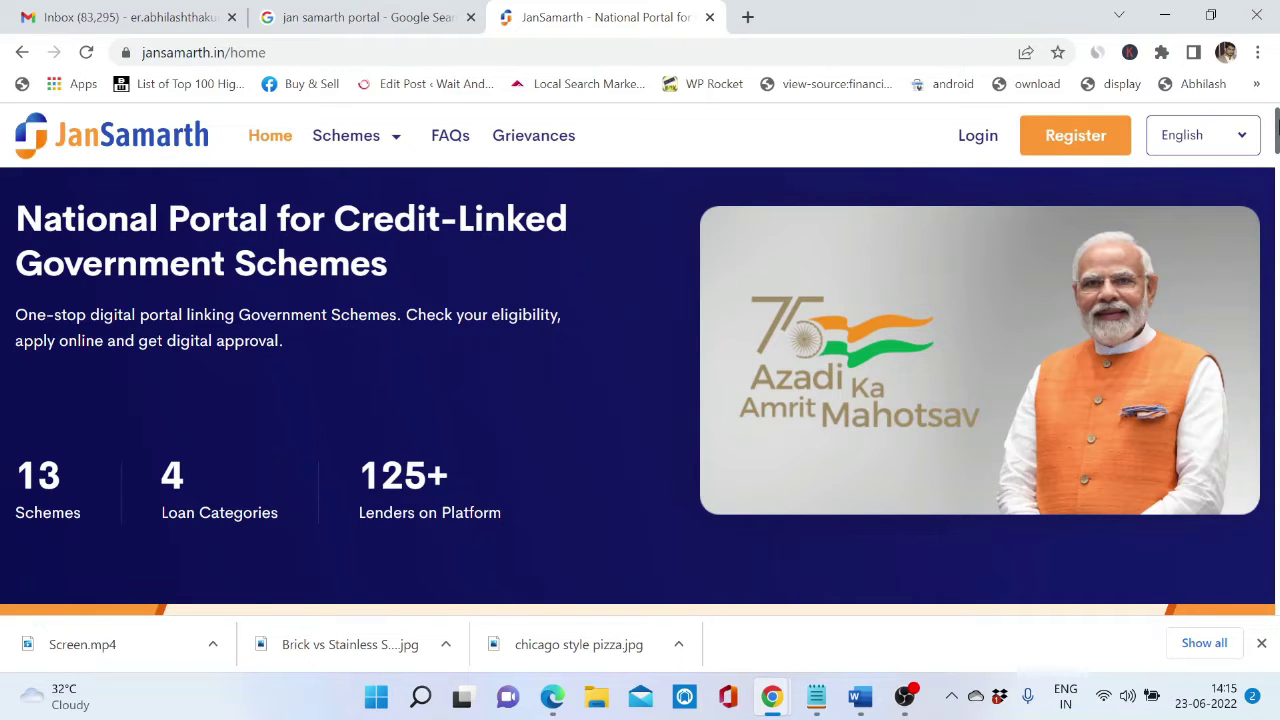
pyautogui.scroll(-5, 640, 390)
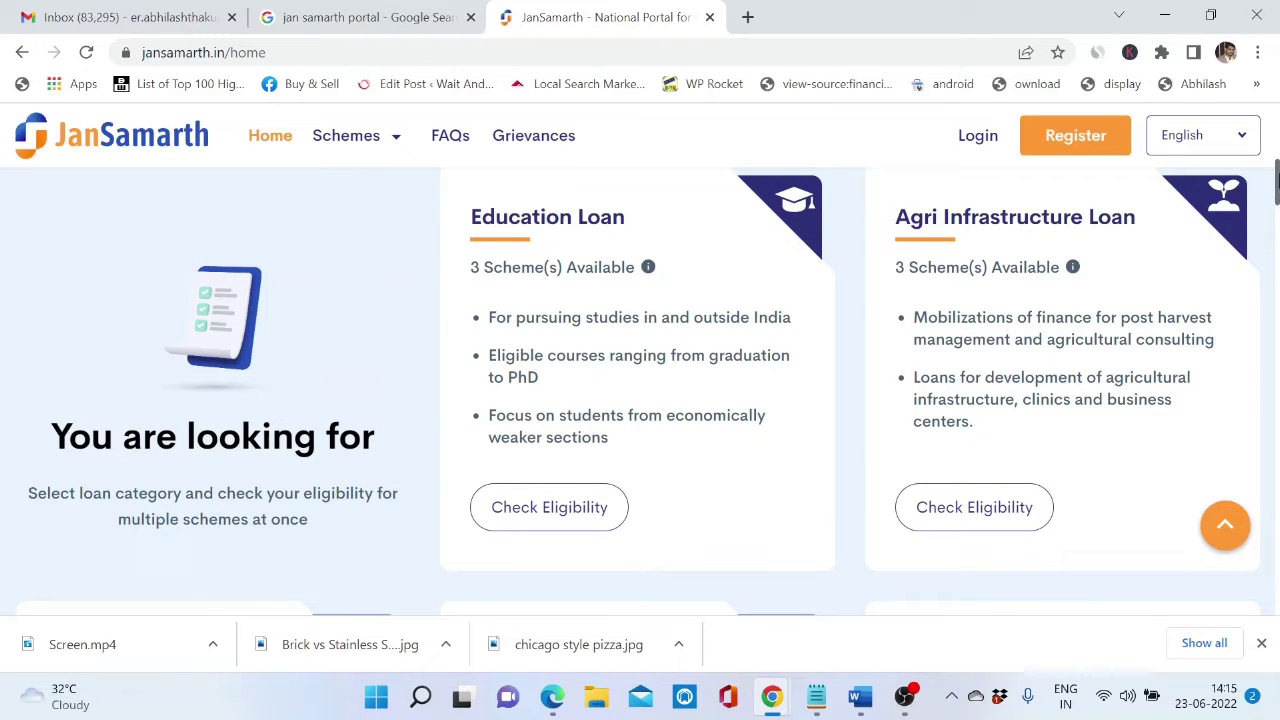
pyautogui.scroll(-3, 640, 390)
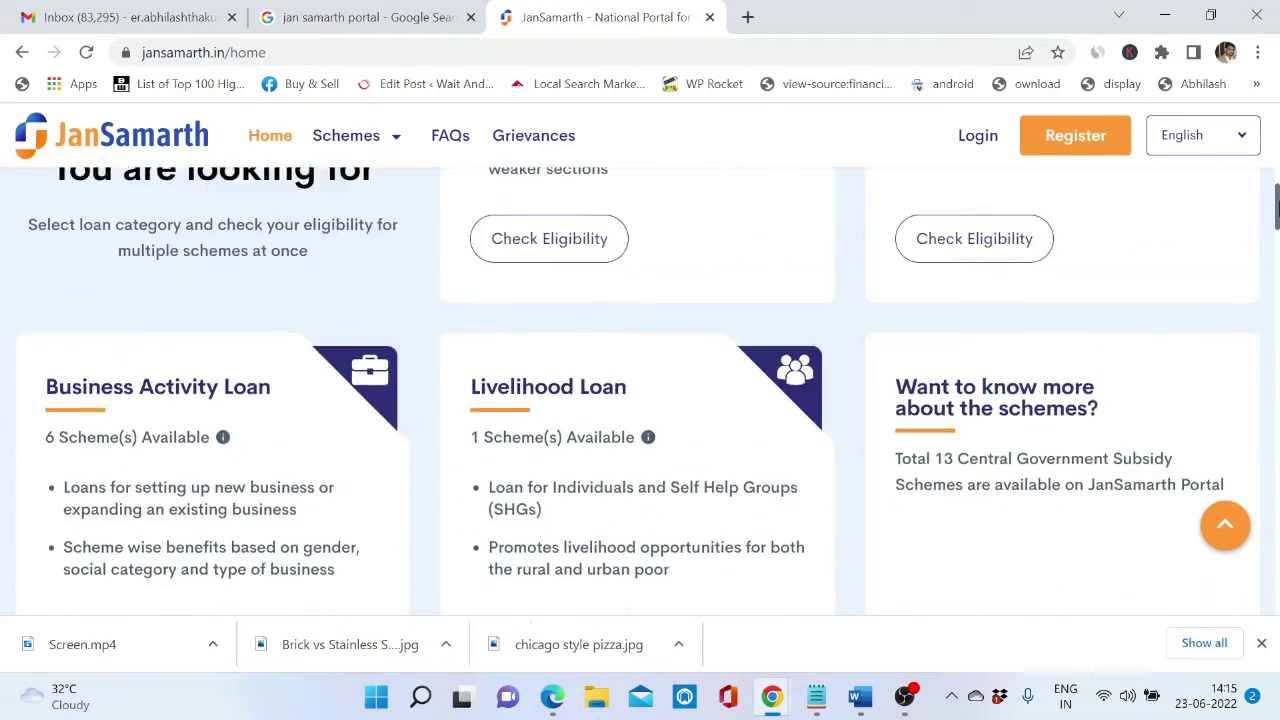
pyautogui.scroll(-1, 640, 390)
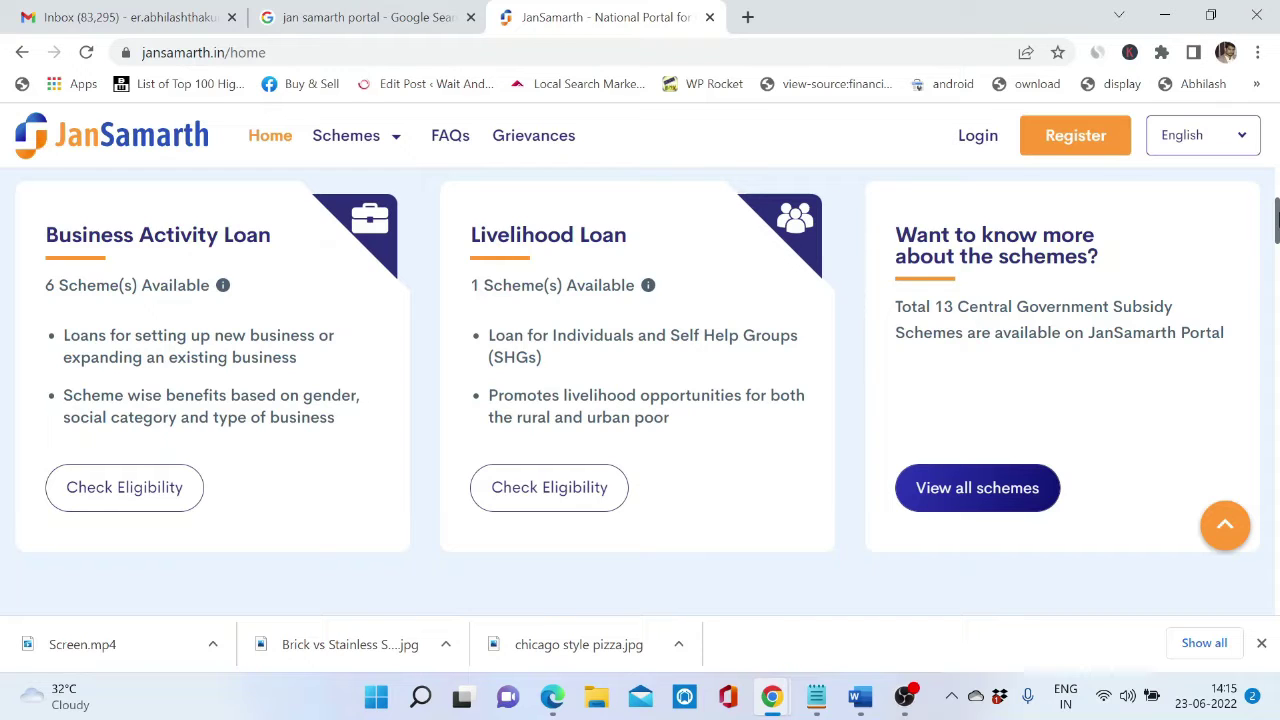
pyautogui.scroll(-6, 640, 390)
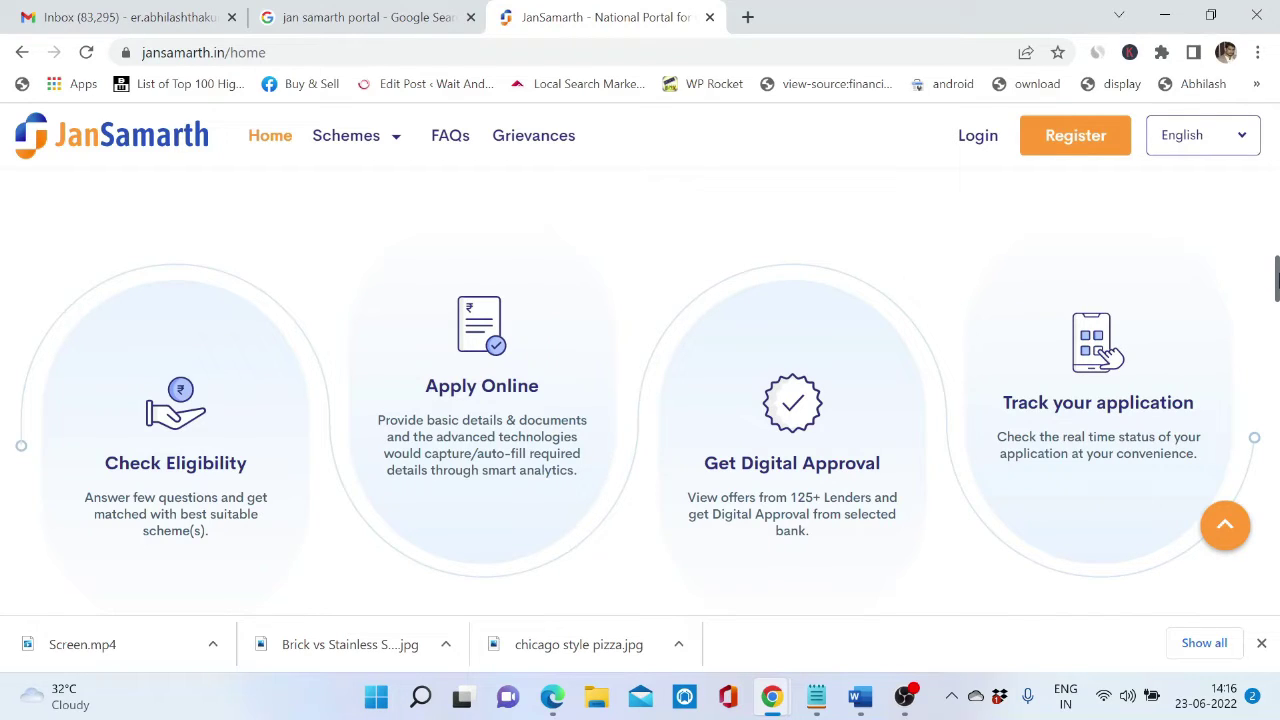
pyautogui.scroll(-10, 640, 390)
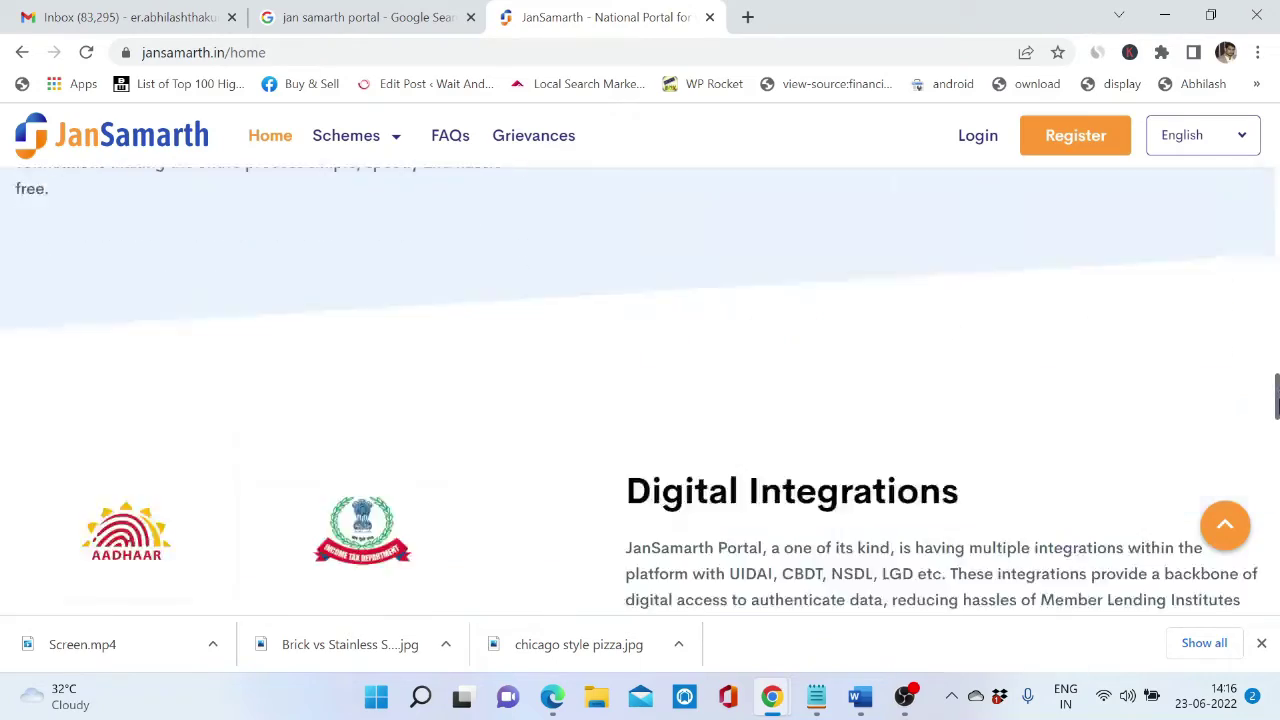
pyautogui.moveTo(1276, 400); pyautogui.dragTo(1272, 115)
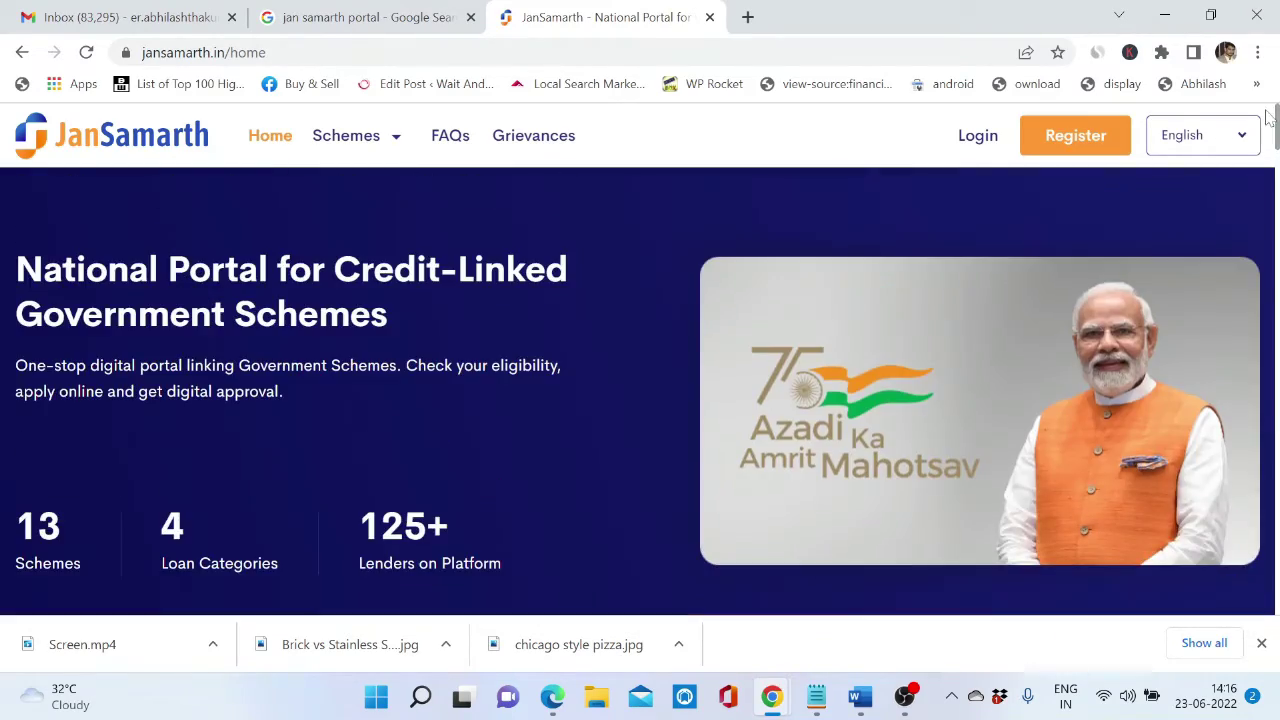
# Open the portal's FAQs and read the answers on what JanSamarth is, how to apply, and the documents required
pyautogui.click(452, 137)
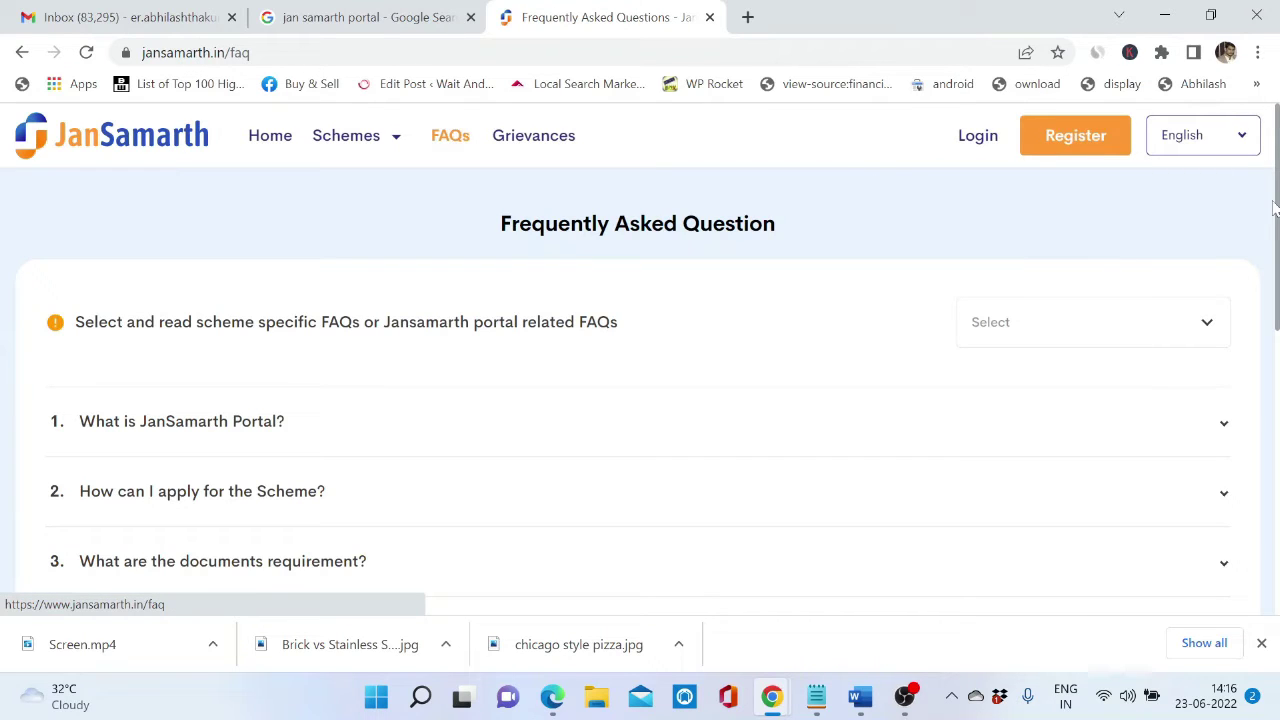
pyautogui.scroll(-2, 1276, 215)
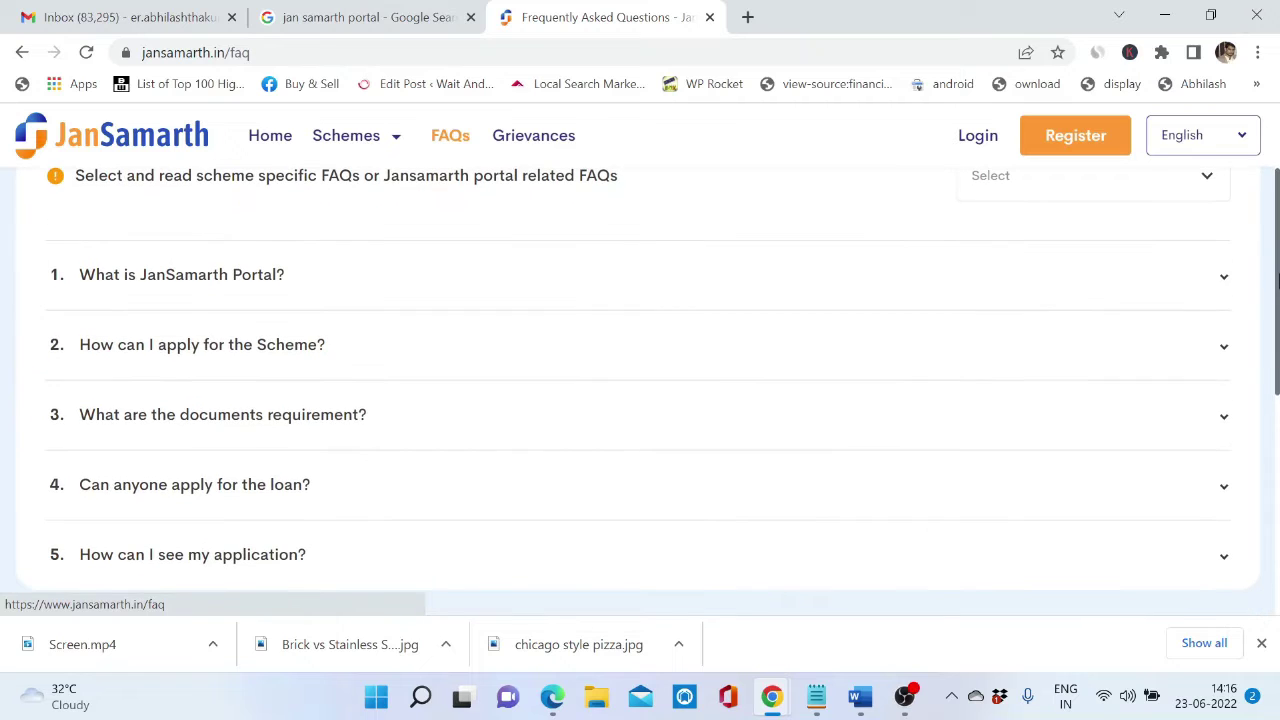
pyautogui.click(1212, 281)
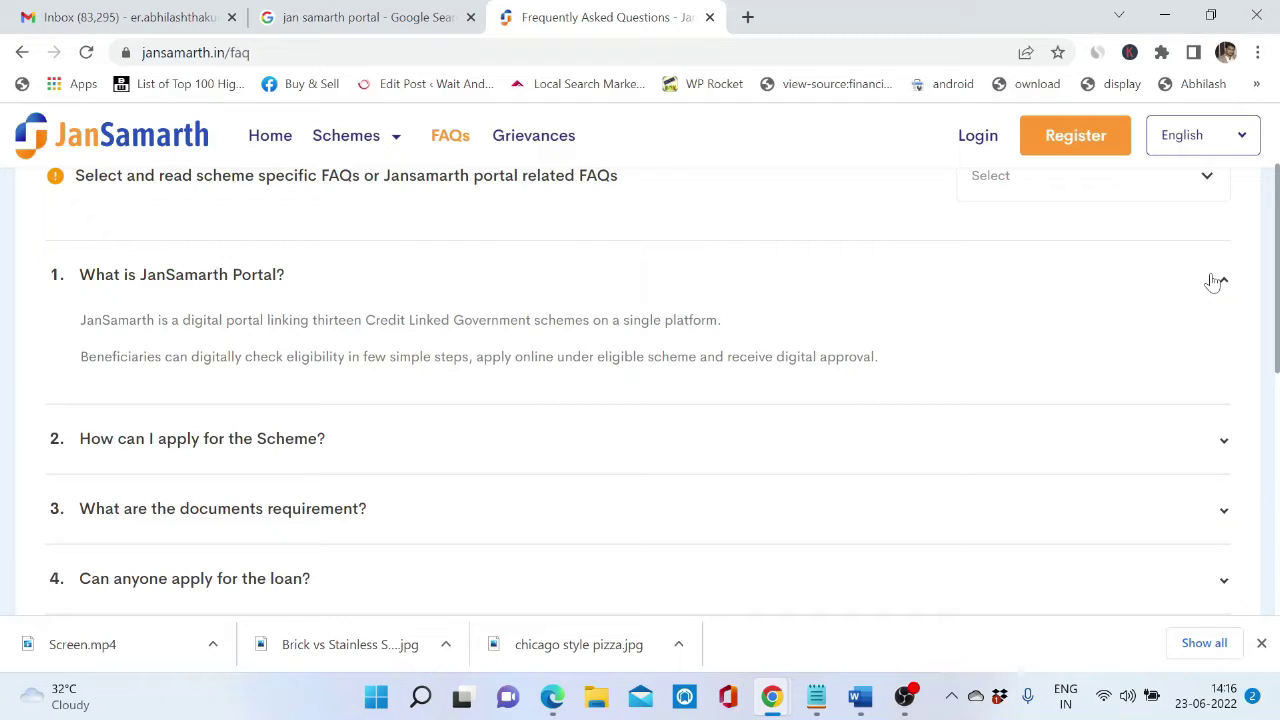
pyautogui.click(1216, 445)
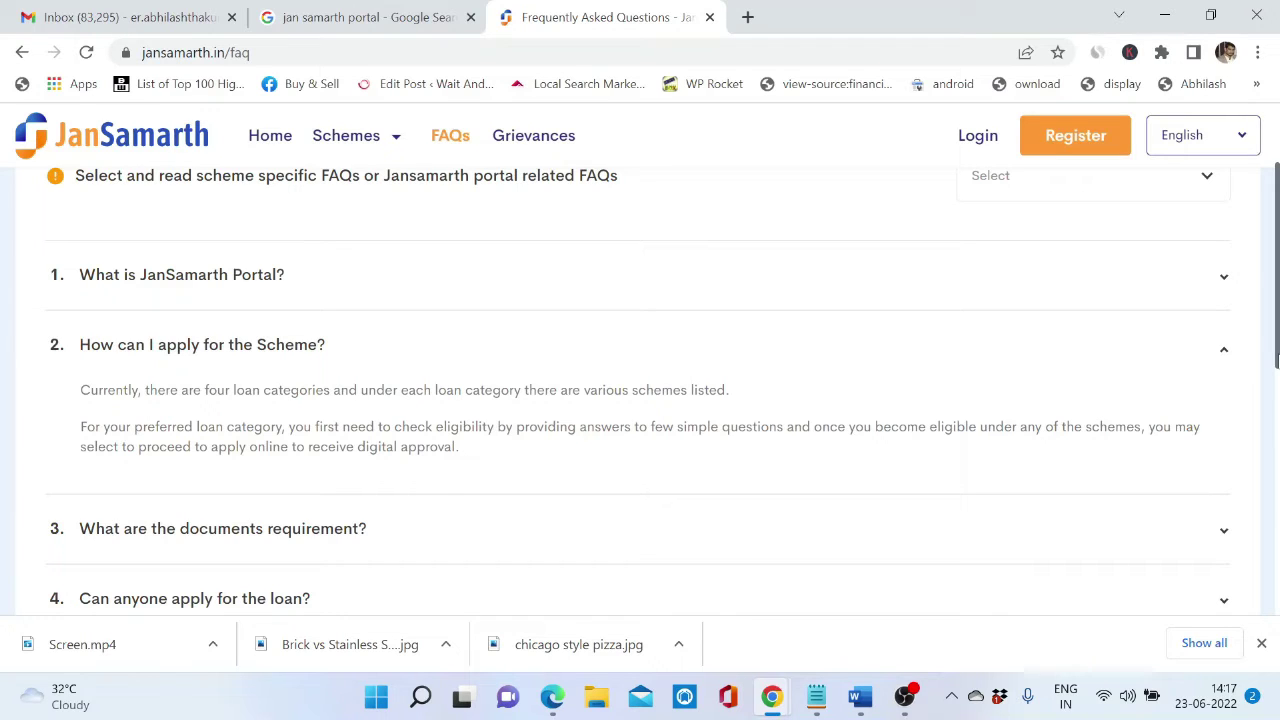
pyautogui.click(1221, 532)
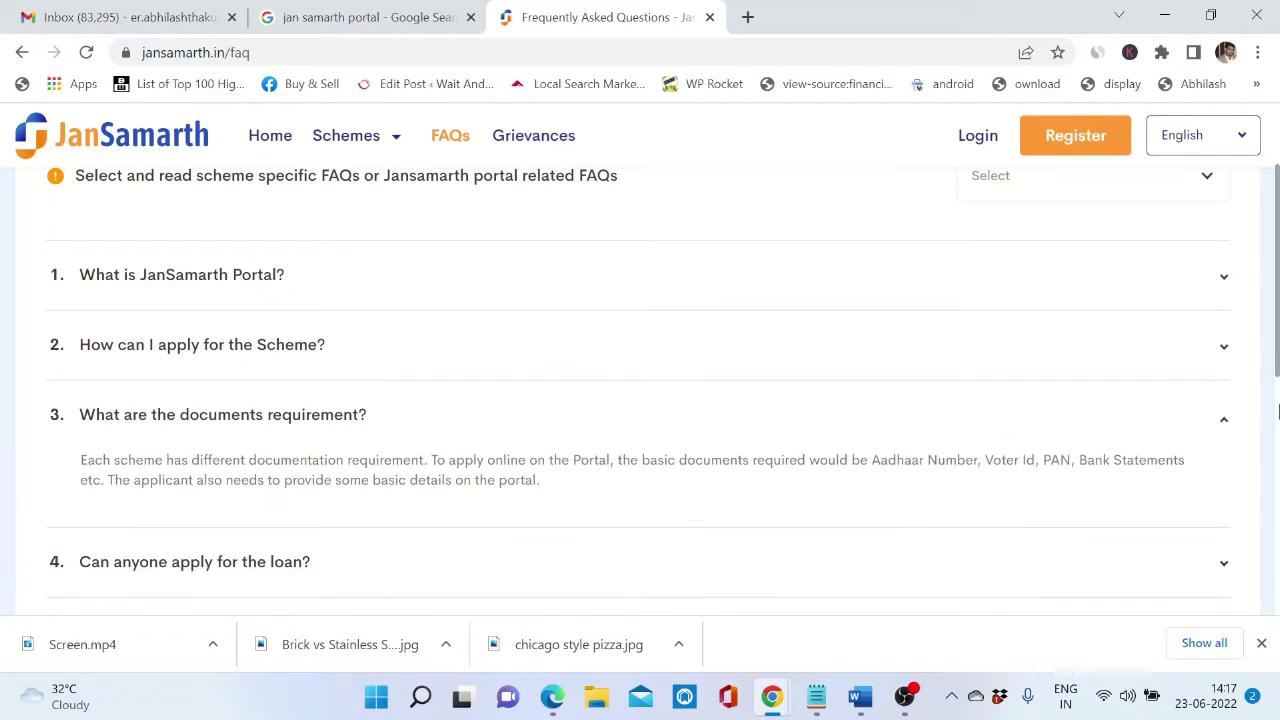
# Read the FAQ answers on whether anyone can apply for the loan and how to see an application
pyautogui.scroll(-1, 1277, 400)
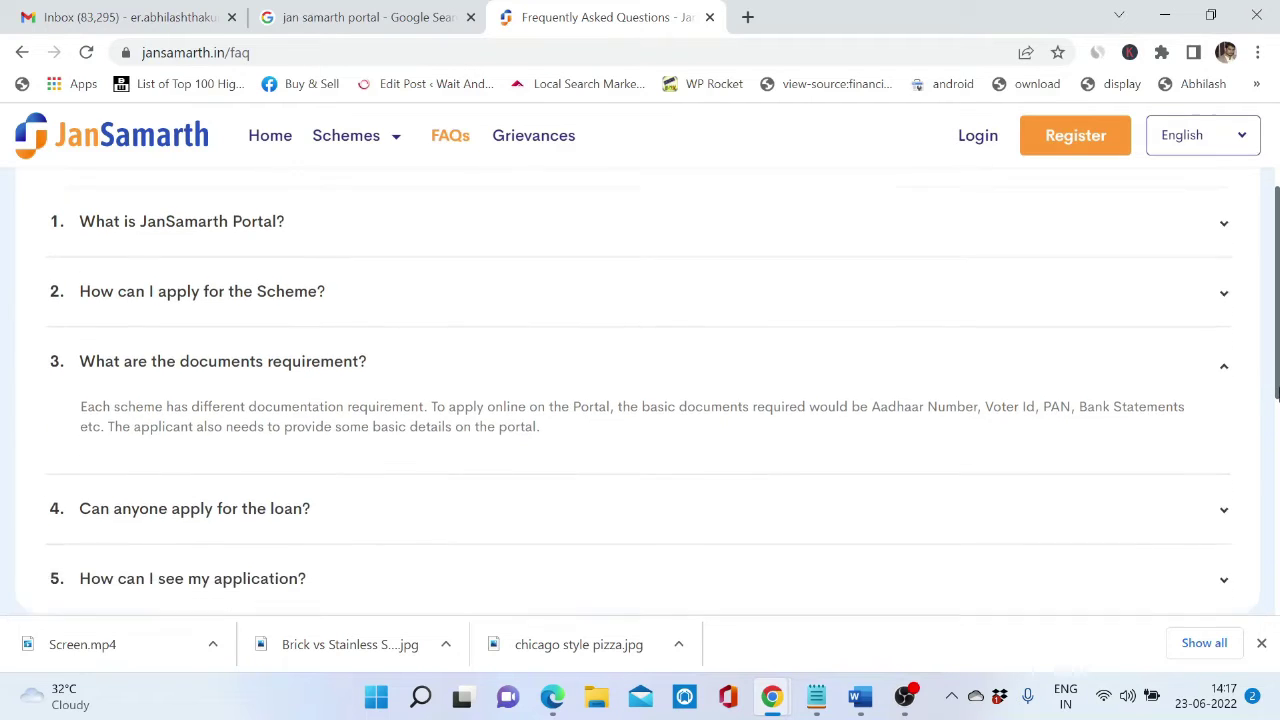
pyautogui.moveTo(1277, 395); pyautogui.dragTo(1277, 428)
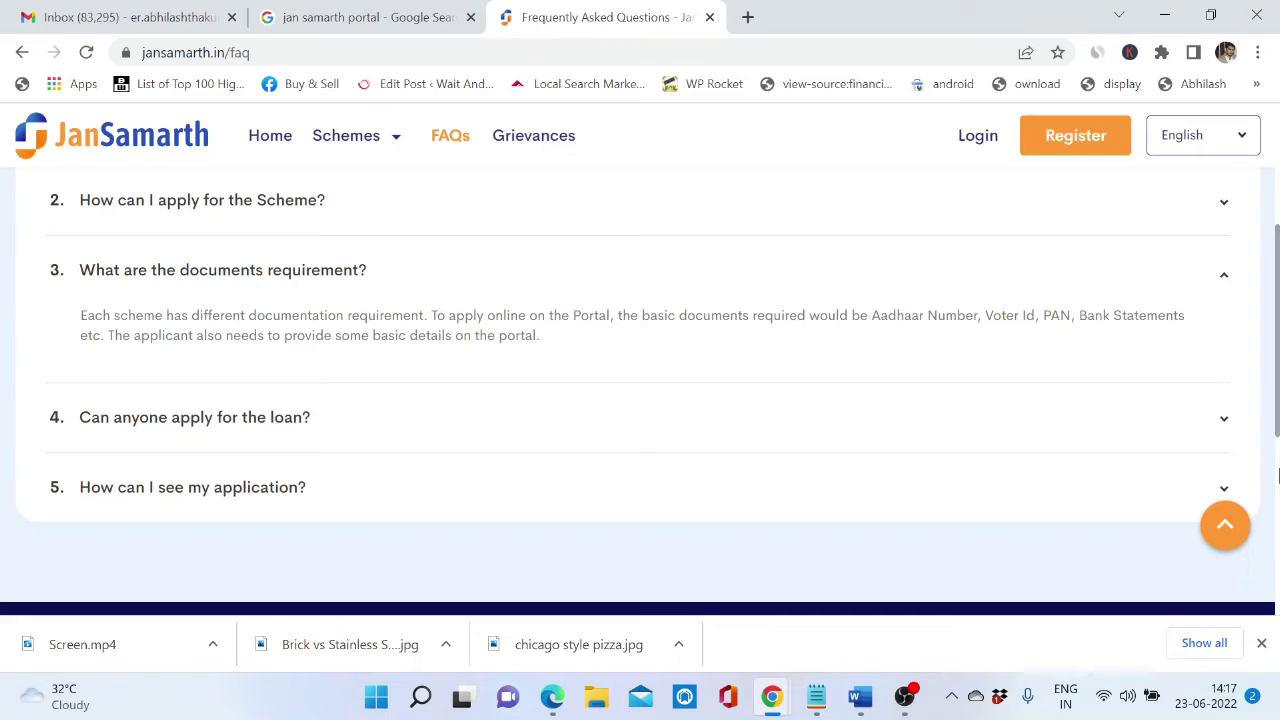
pyautogui.click(1227, 432)
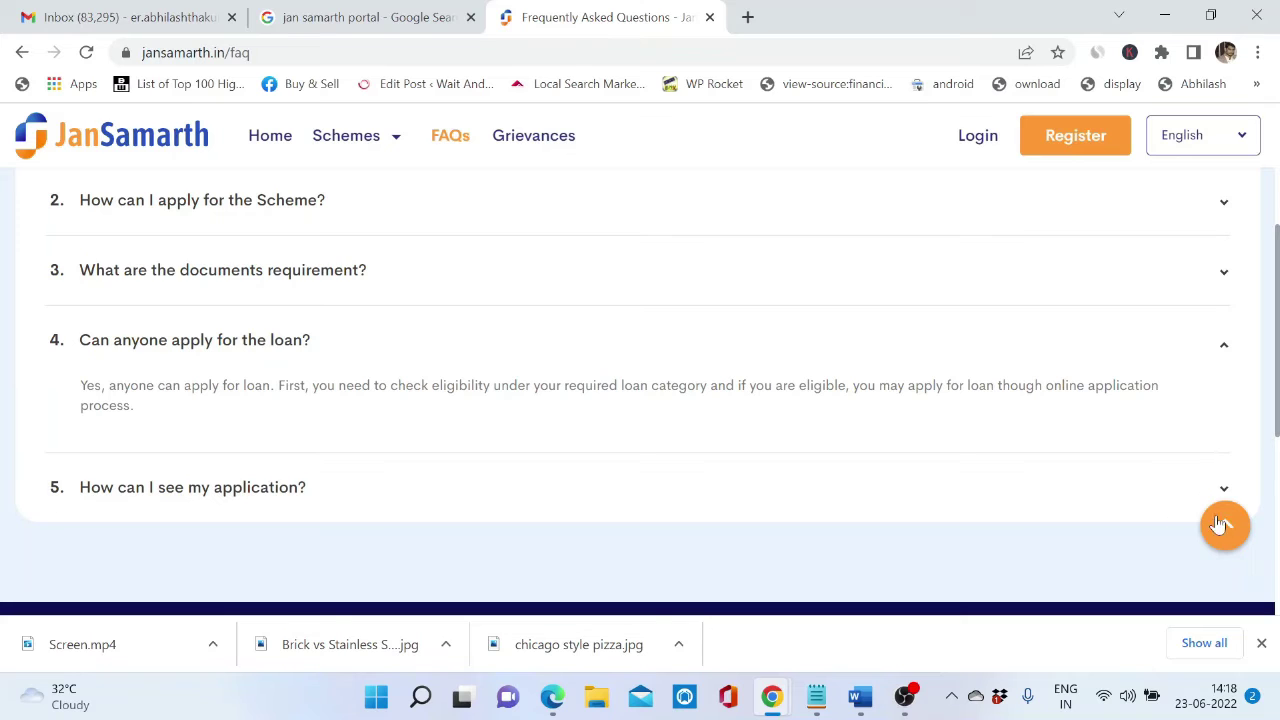
pyautogui.click(1160, 482)
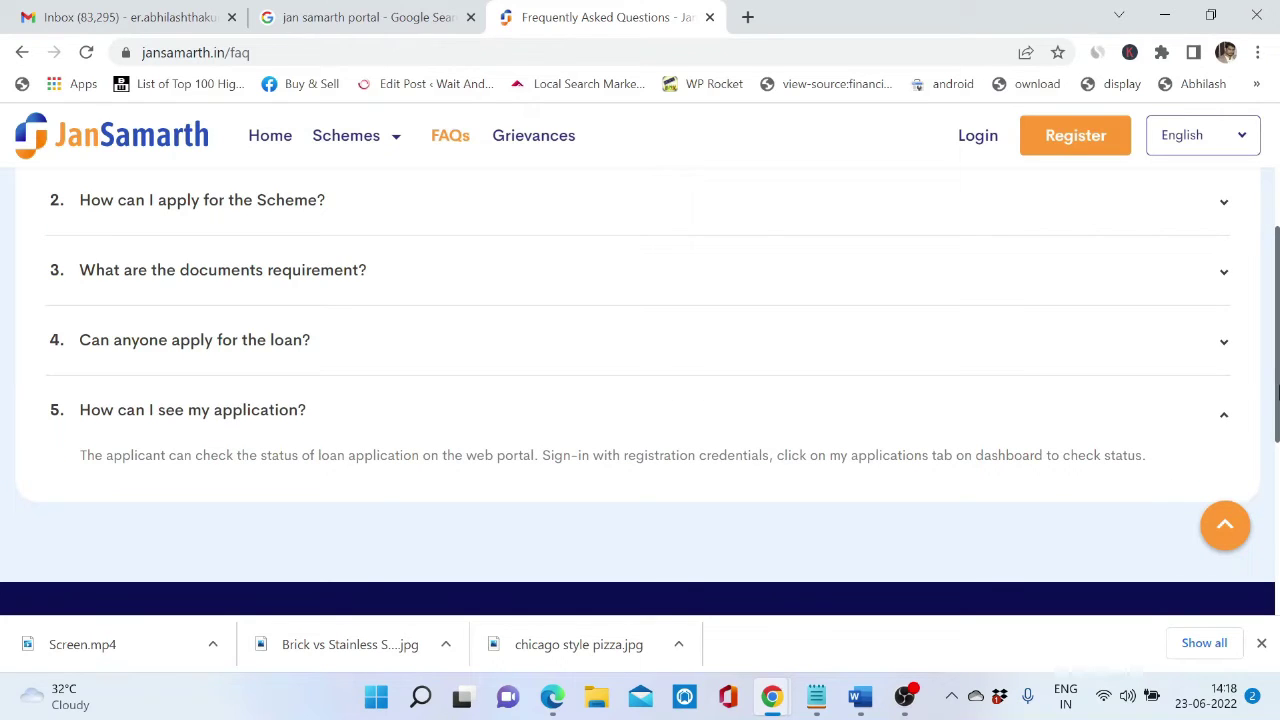
pyautogui.moveTo(1272, 393); pyautogui.dragTo(1276, 410)
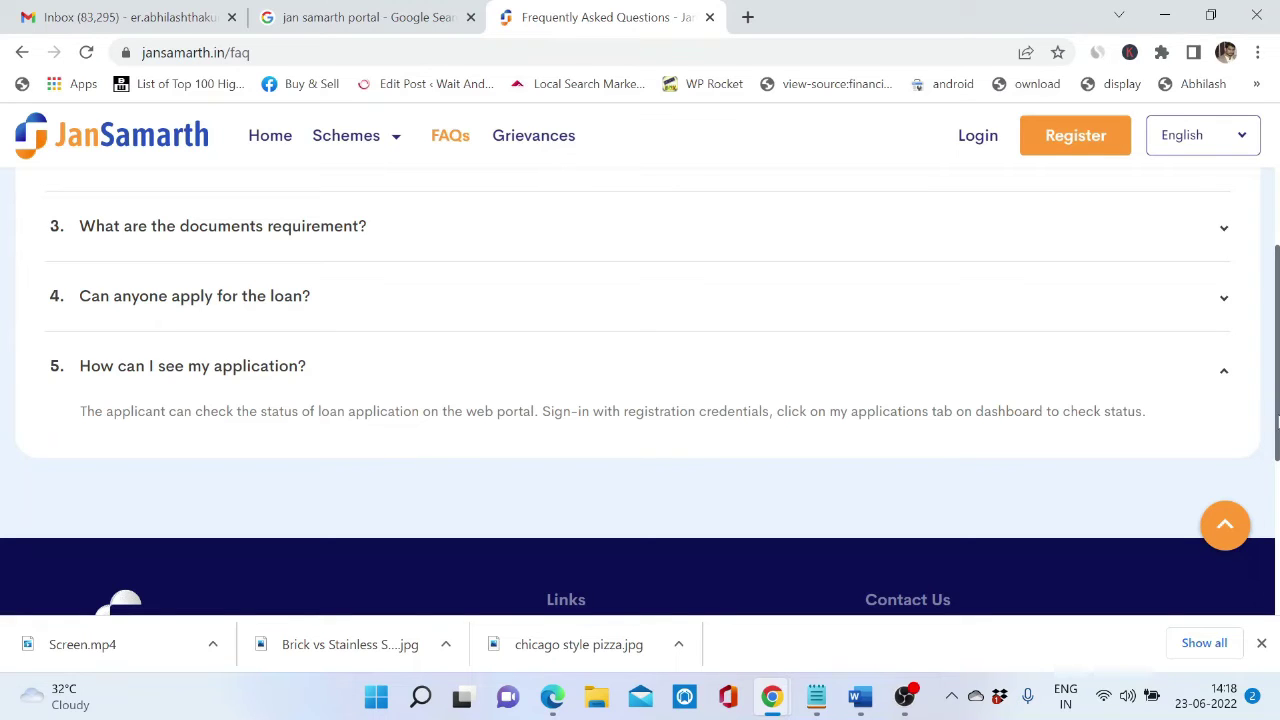
pyautogui.moveTo(1276, 432); pyautogui.dragTo(1277, 258)
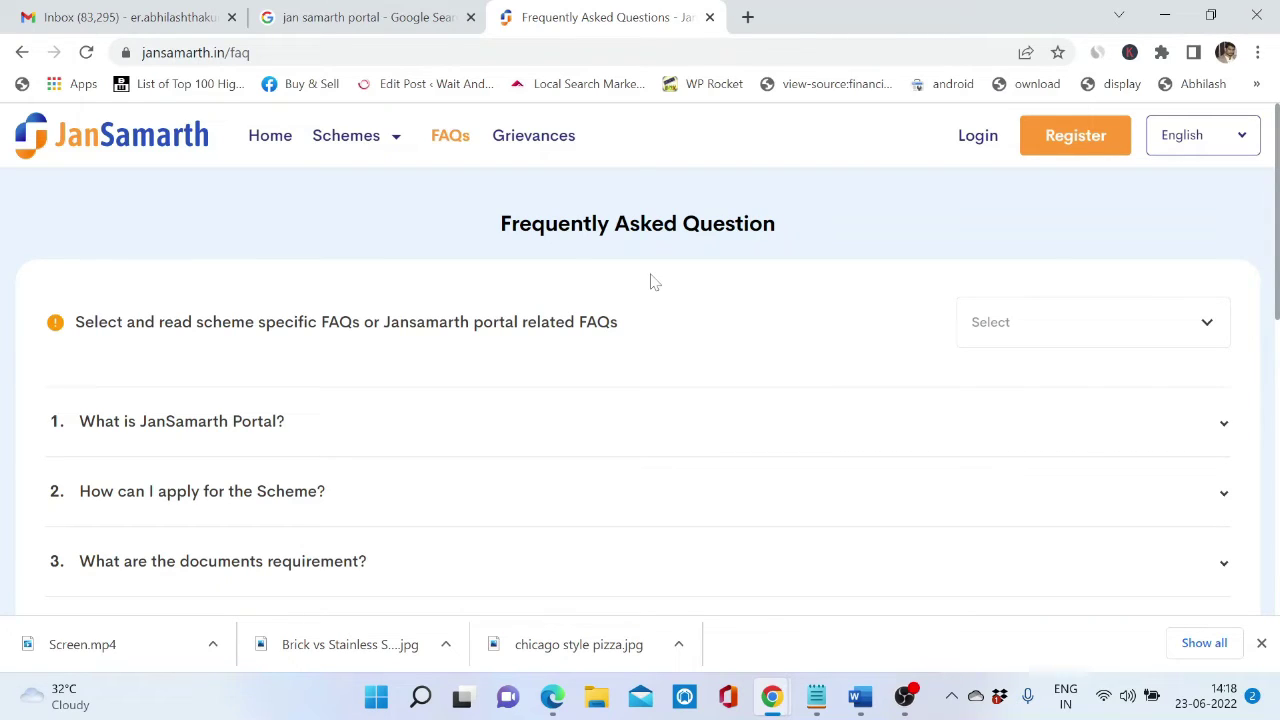
# Return to the portal's home page and open the eligibility check for the Business Activity Loan
pyautogui.click(272, 138)
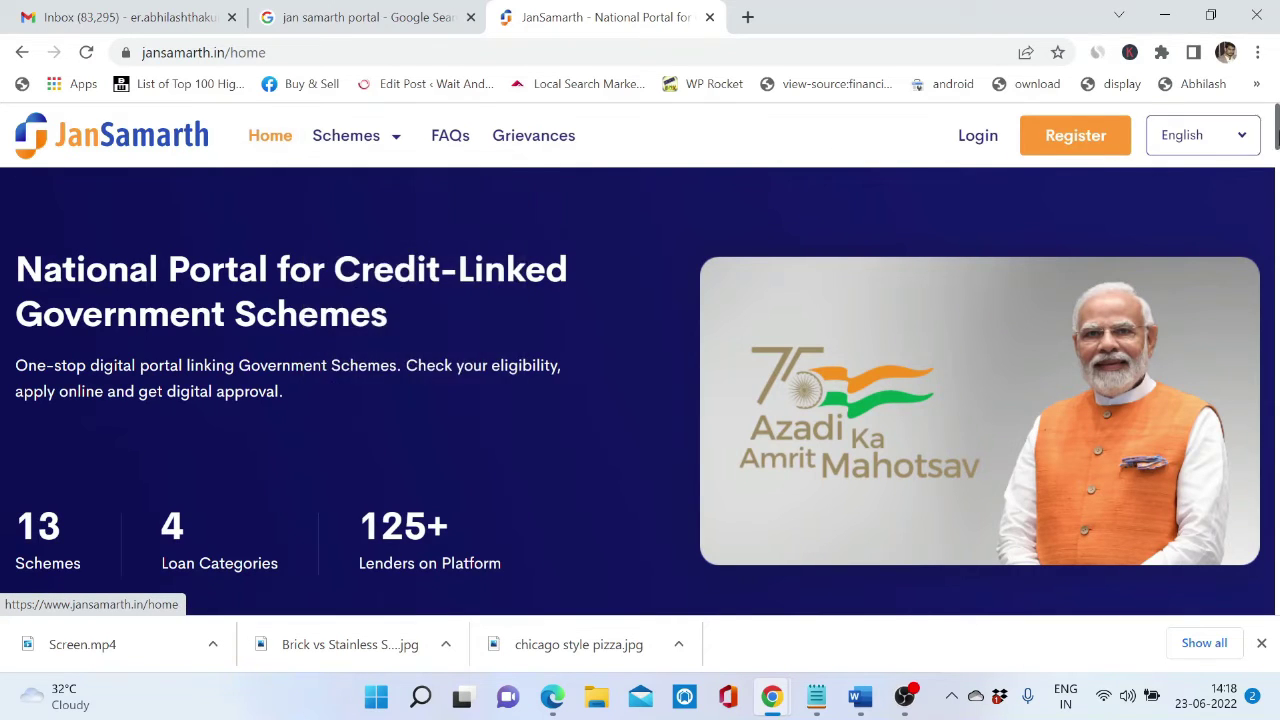
pyautogui.scroll(-5, 640, 390)
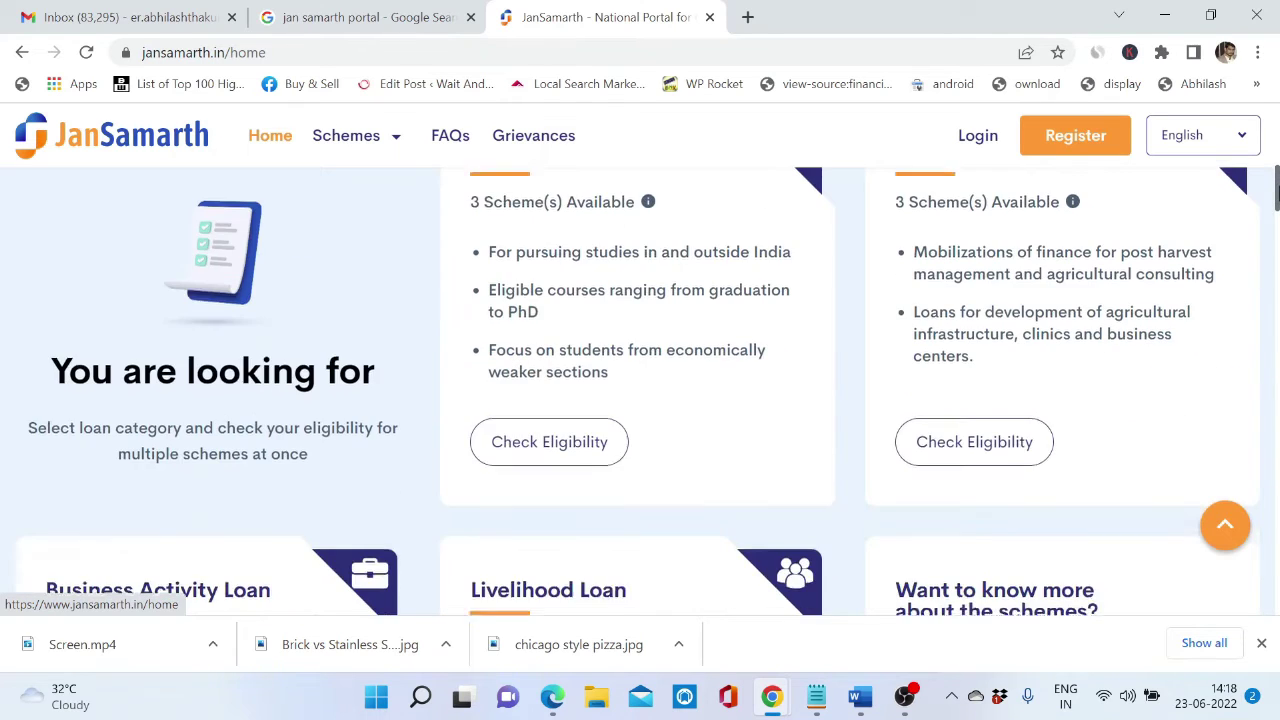
pyautogui.scroll(1, 640, 390)
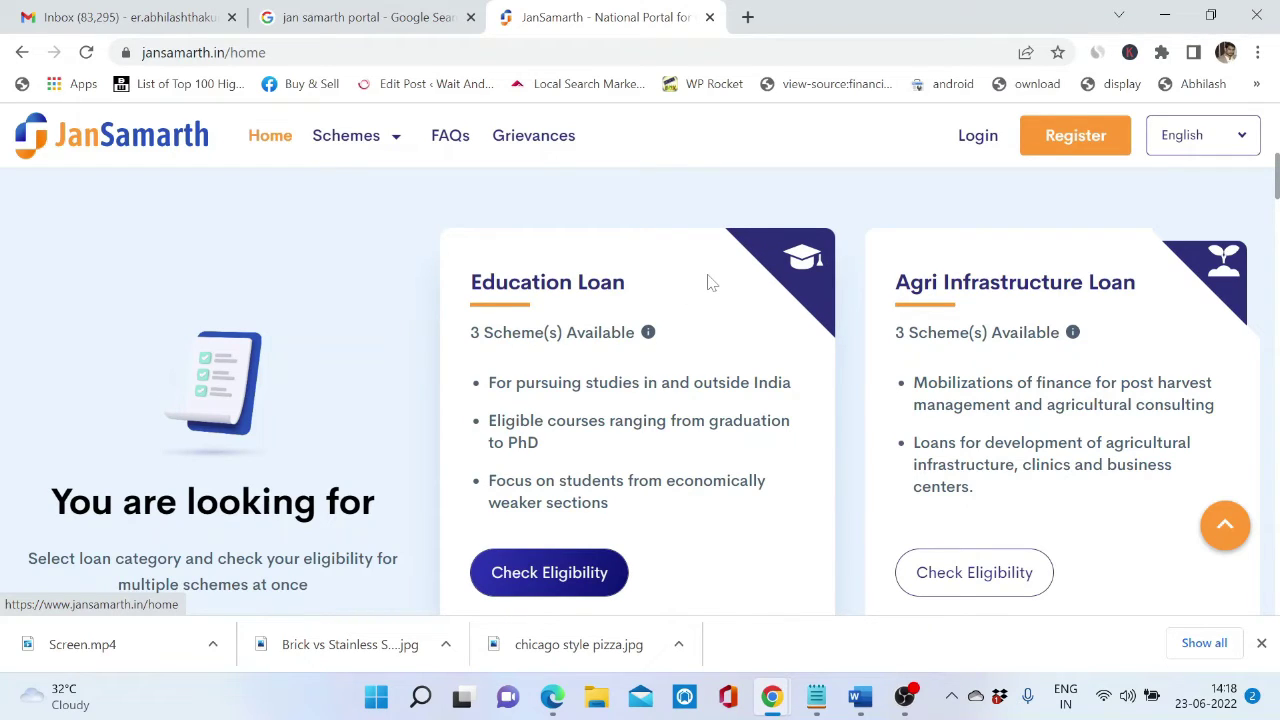
pyautogui.moveTo(648, 334)
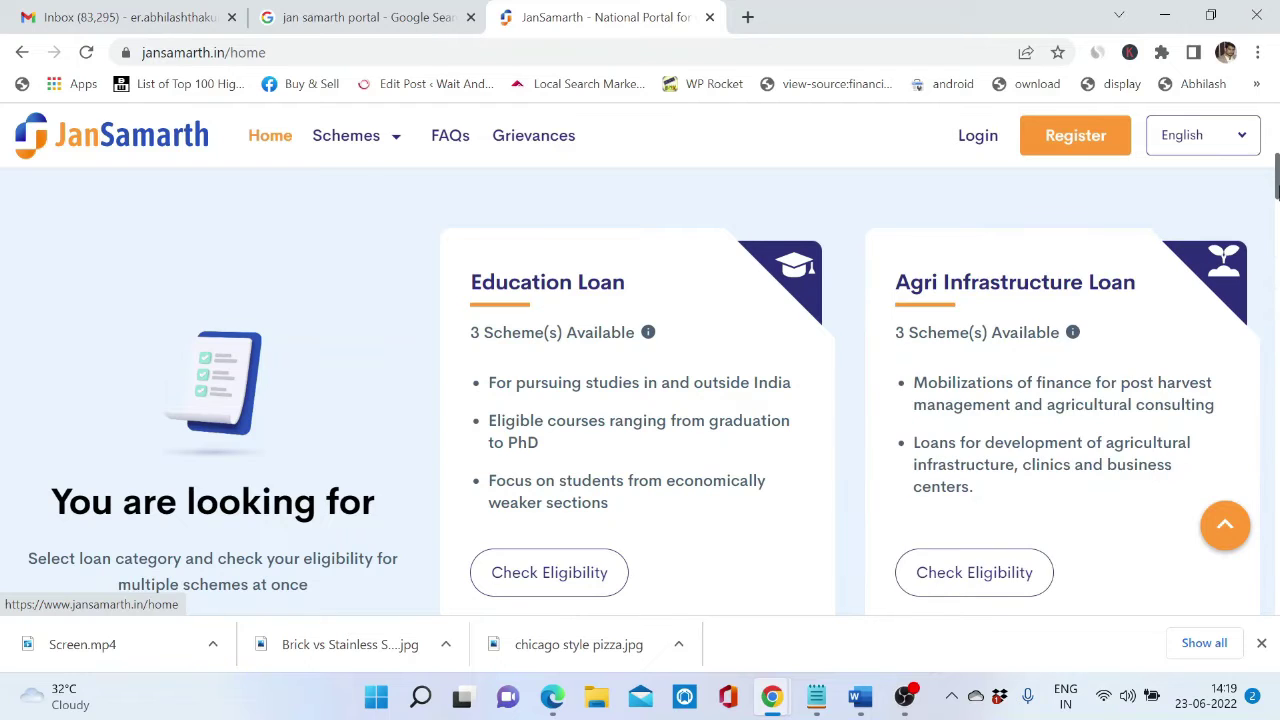
pyautogui.scroll(-4, 640, 390)
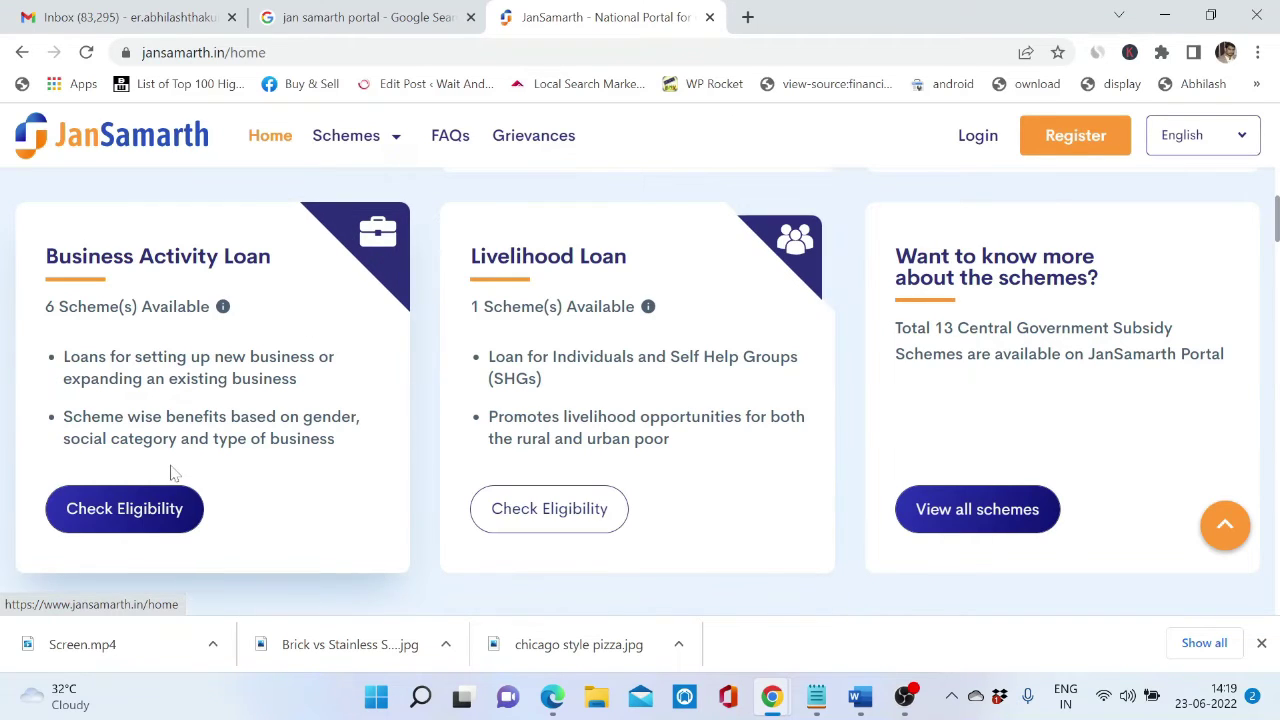
pyautogui.click(128, 517)
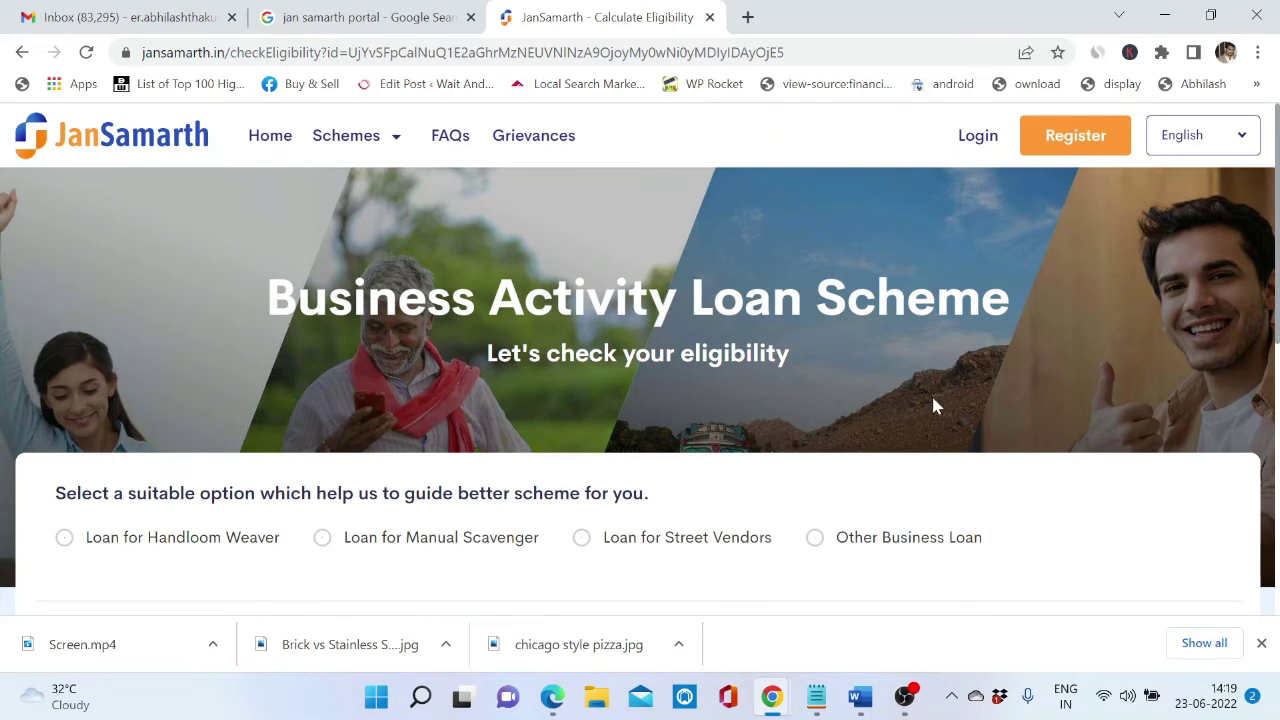
# Choose Other Business Loan as the loan option and set the type of business activity to New
pyautogui.moveTo(1277, 240); pyautogui.dragTo(1277, 342)
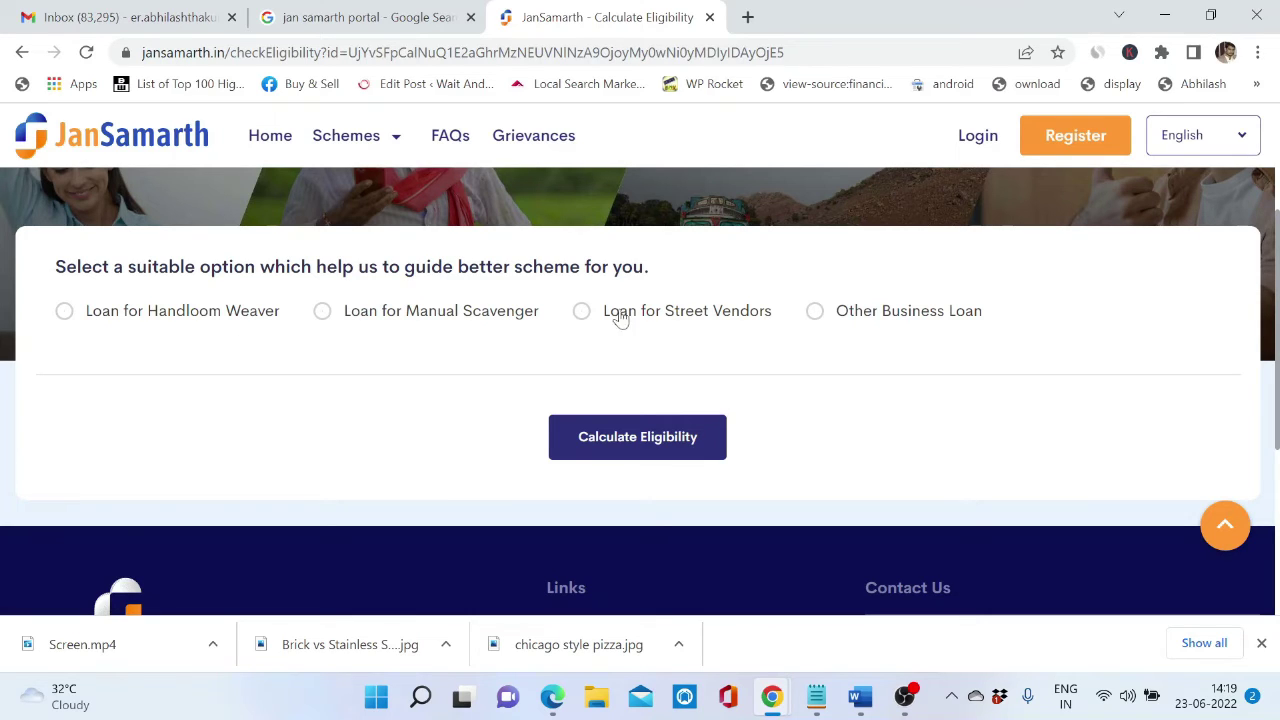
pyautogui.click(814, 313)
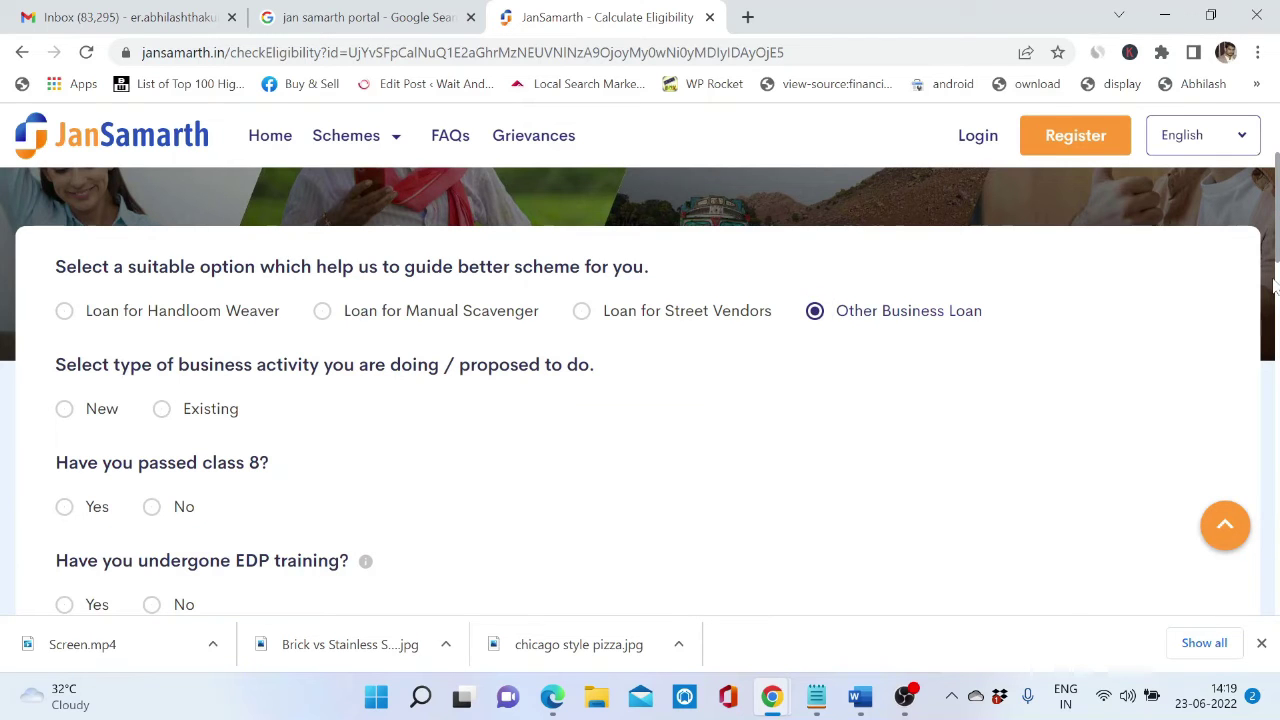
pyautogui.moveTo(1277, 262); pyautogui.dragTo(1277, 277)
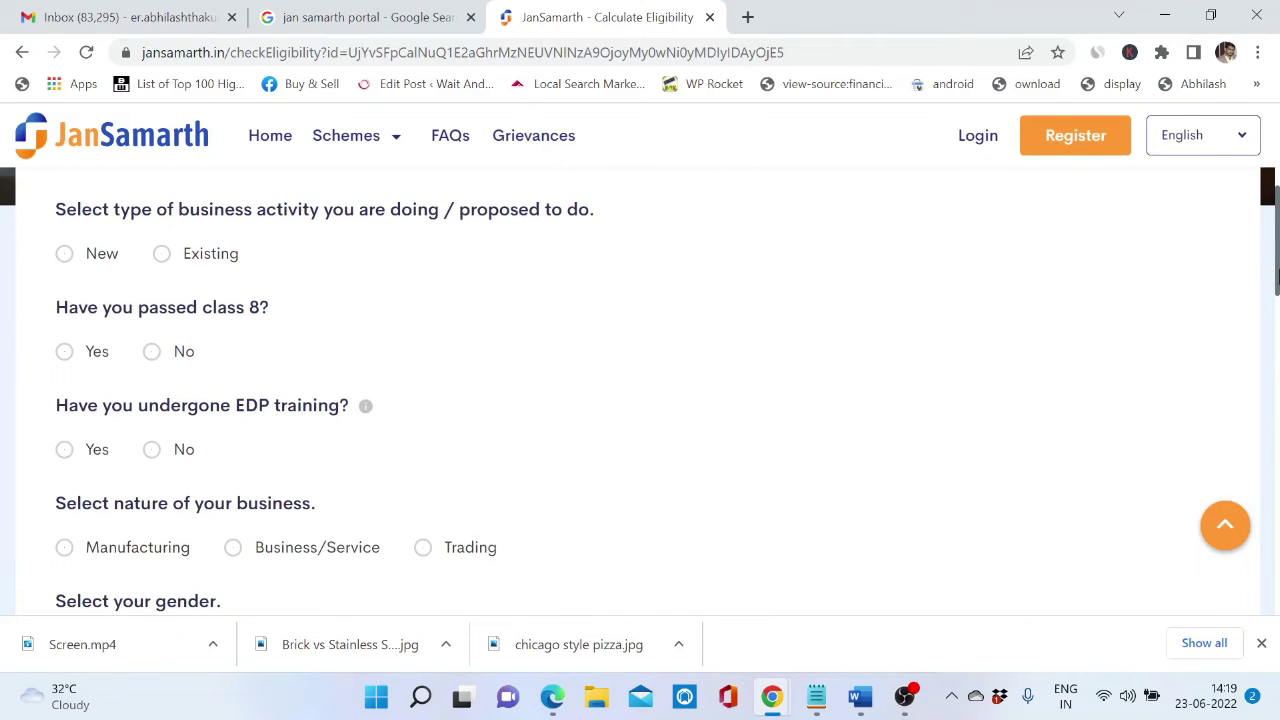
pyautogui.click(65, 258)
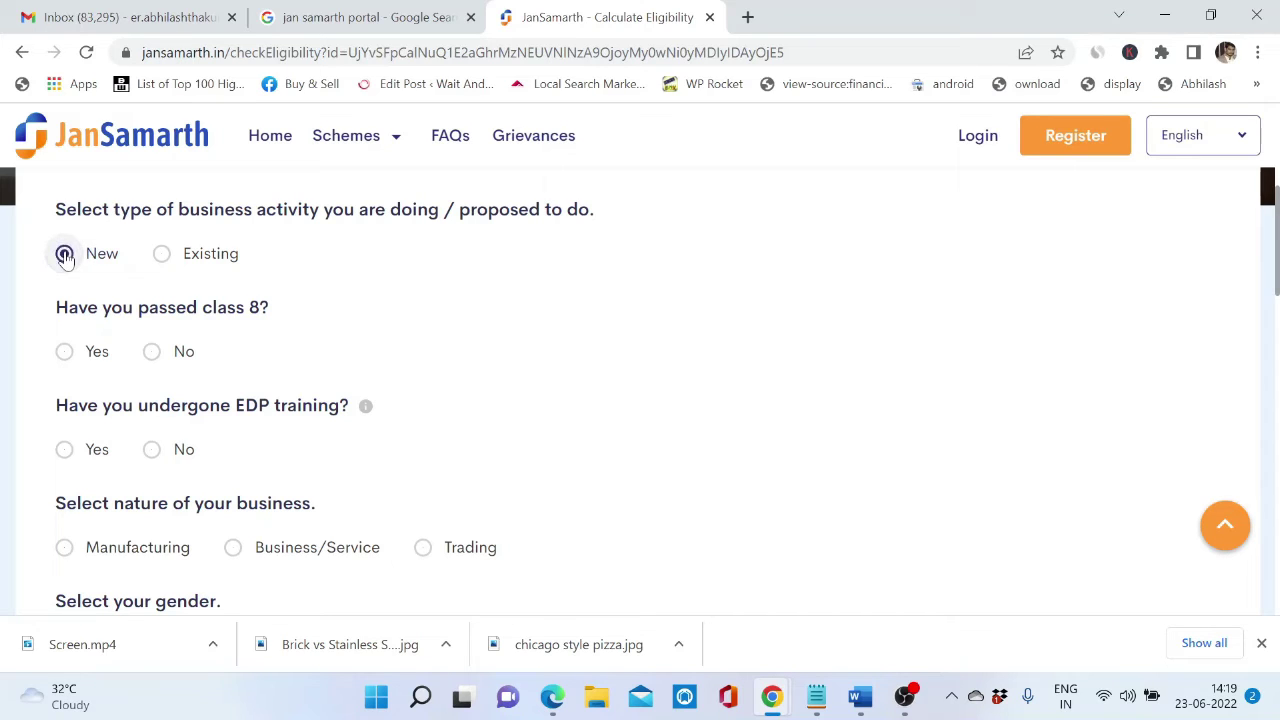
# Answer Yes to having passed class 8, No to EDP training, and set the nature of business to Business/Service
pyautogui.click(66, 358)
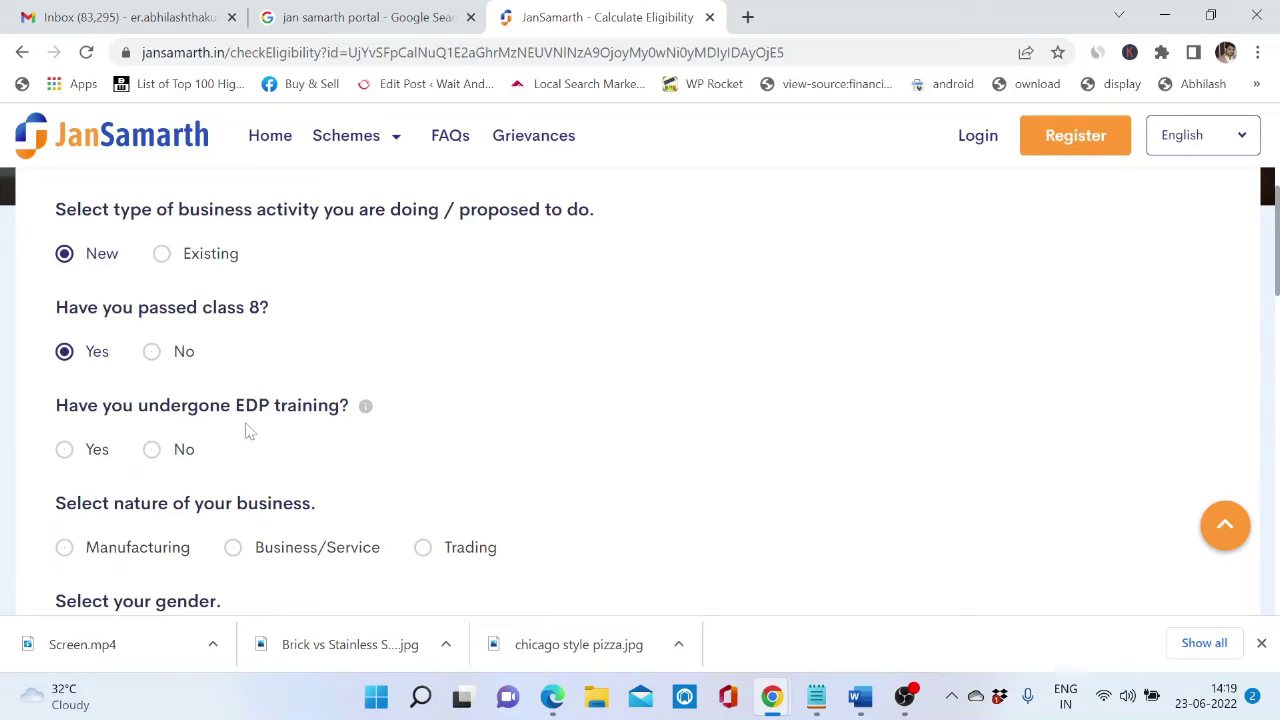
pyautogui.click(157, 452)
pyautogui.click(236, 552)
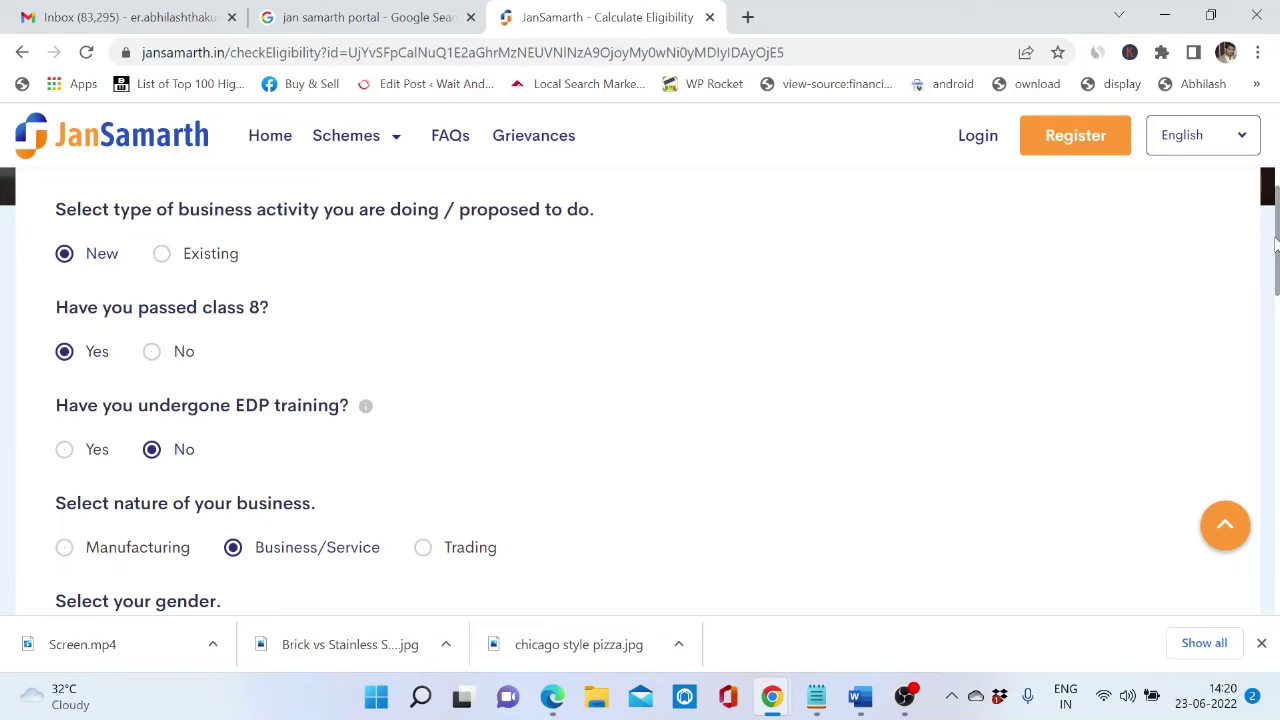
# Set the gender to Male and social category to General, and answer No to being an ex-serviceman or physically handicapped
pyautogui.scroll(-3, 1276, 248)
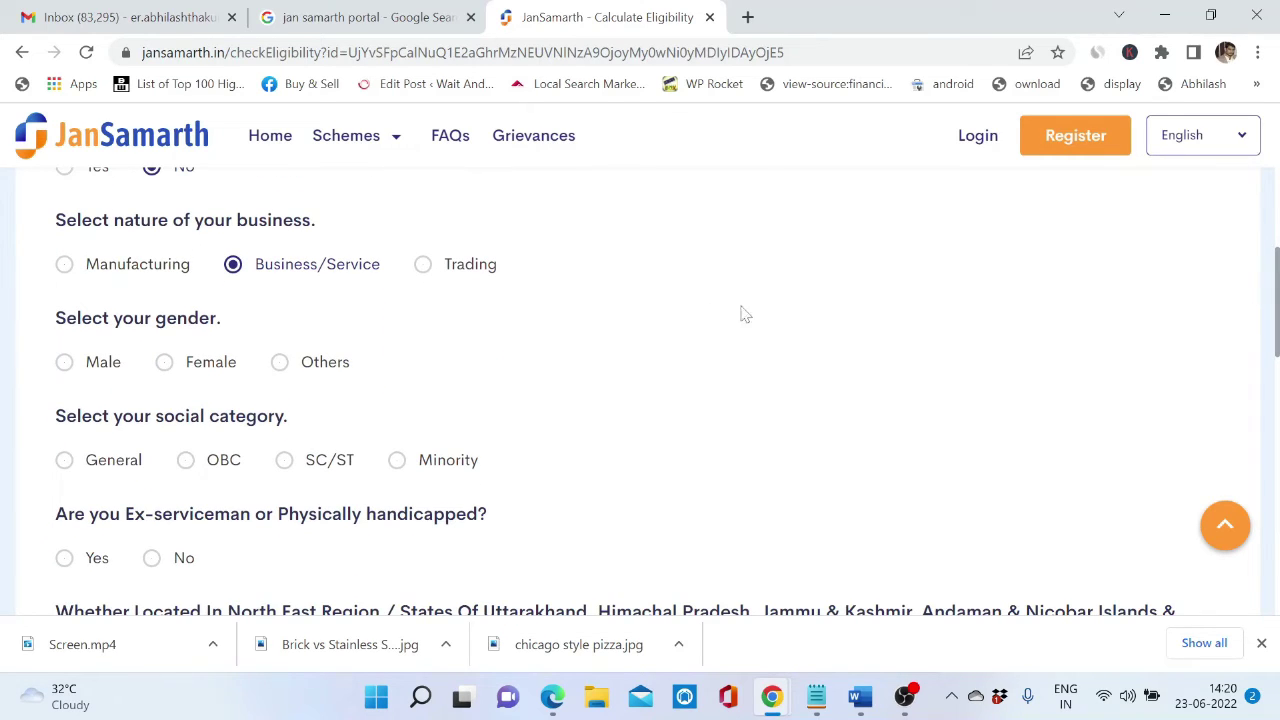
pyautogui.click(64, 366)
pyautogui.click(64, 461)
pyautogui.click(151, 558)
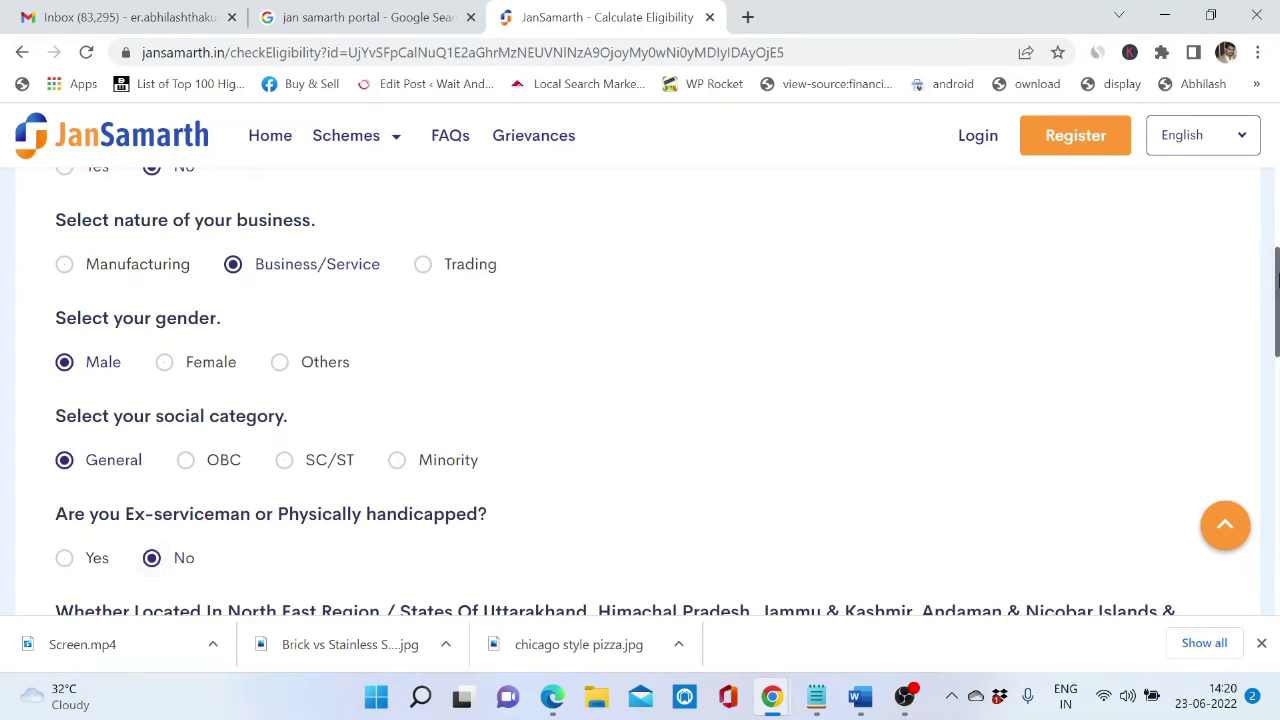
# Answer No to being located in the North East, listed states, hilly, tribal or border areas, and set the location to Rural
pyautogui.scroll(-3, 1278, 305)
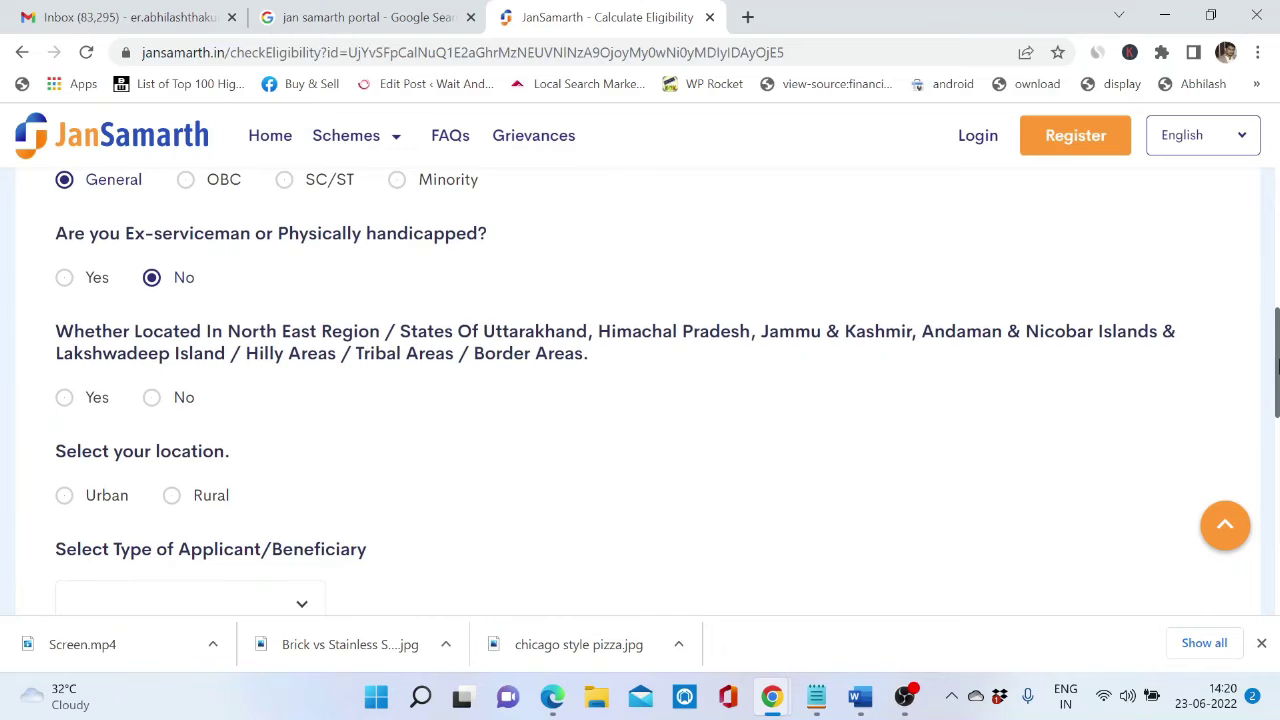
pyautogui.click(153, 399)
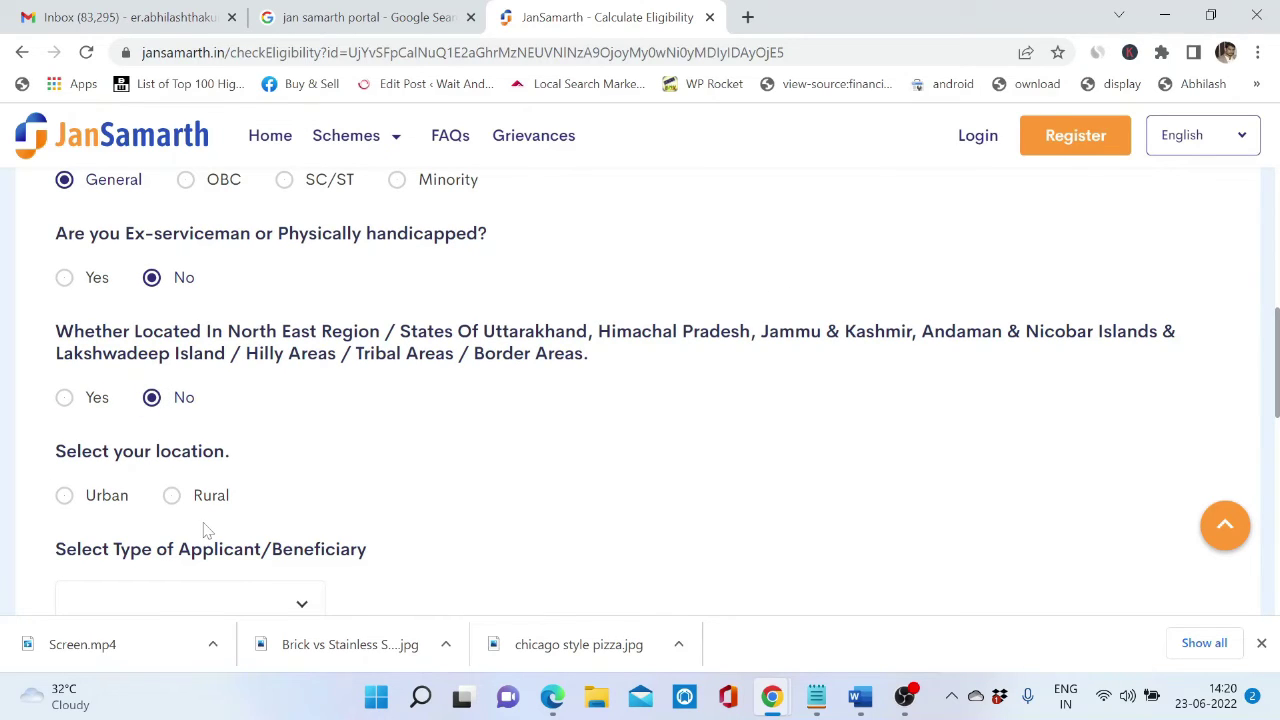
pyautogui.click(172, 496)
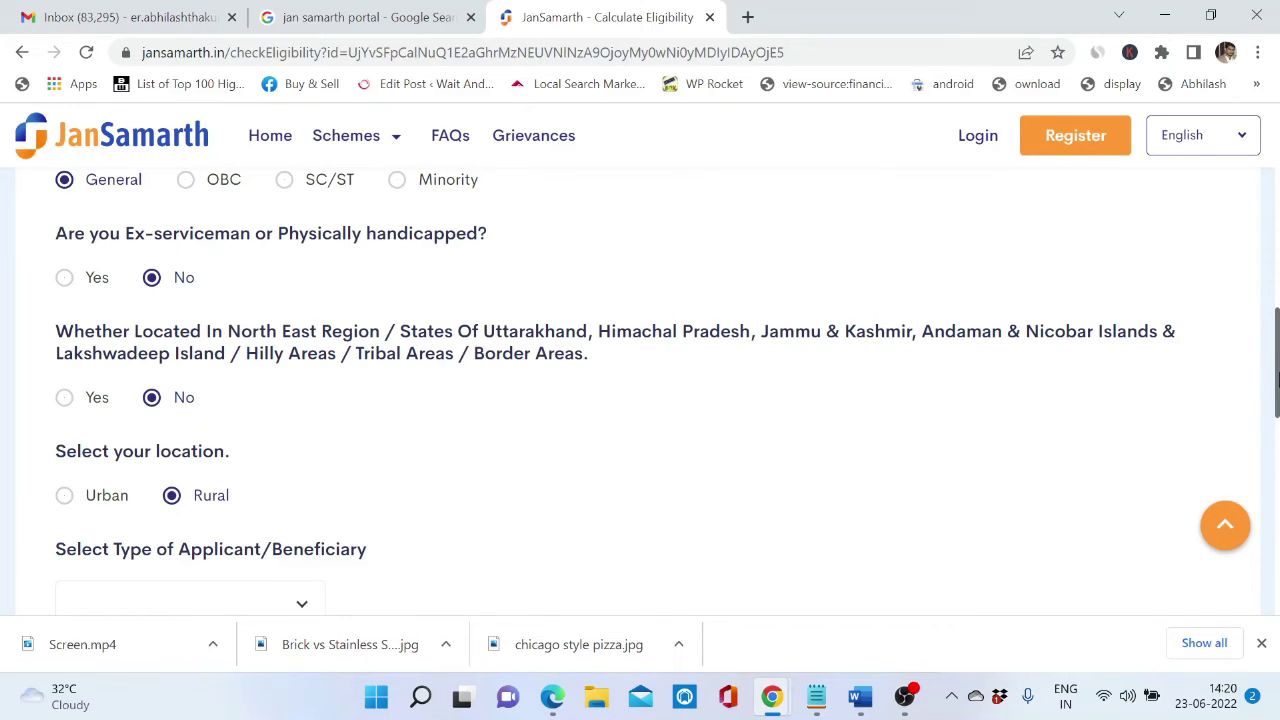
# Set the type of applicant/beneficiary to Individual
pyautogui.scroll(-3, 565, 285)
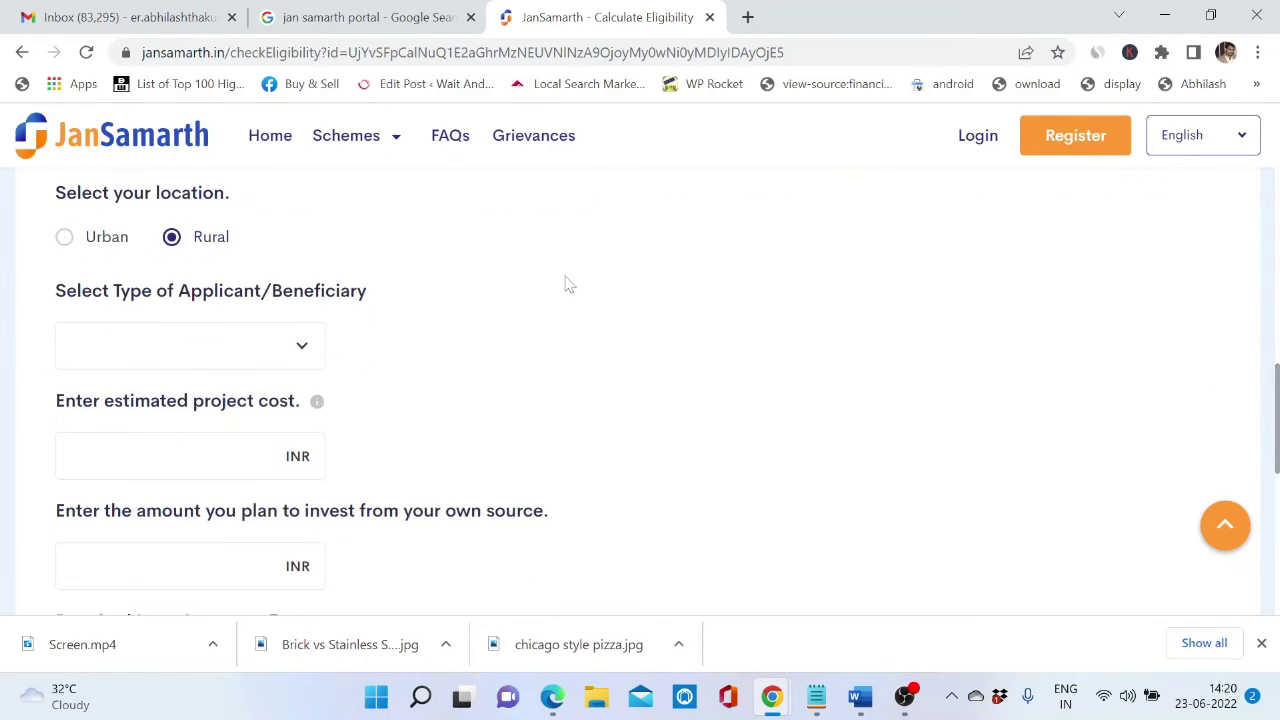
pyautogui.click(222, 350)
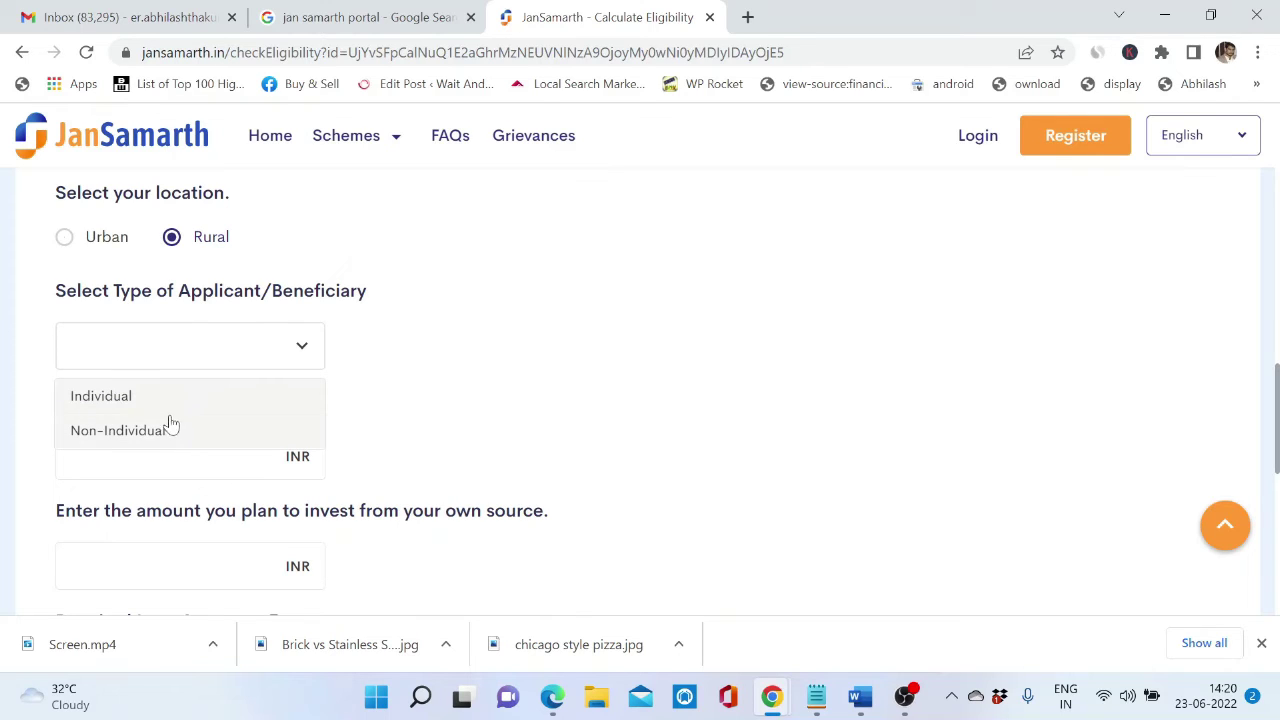
pyautogui.click(147, 400)
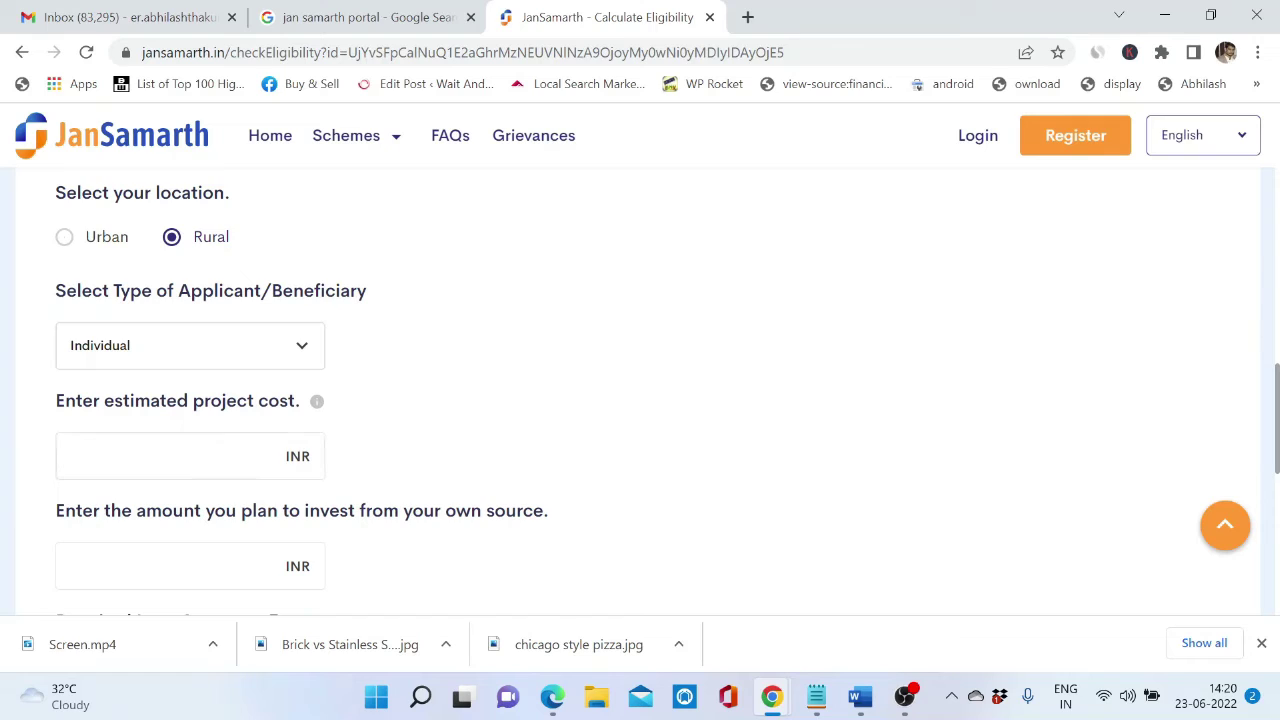
# Enter 3,00,000 INR as the estimated project cost
pyautogui.click(287, 442)
pyautogui.write('1000')
pyautogui.press('BackSpace')
pyautogui.press('BackSpace')
pyautogui.press('BackSpace')
pyautogui.press('BackSpace')
pyautogui.write('3,00,000')
# Enter 100000 INR as the amount invested from own source and calculate the loan eligibility
pyautogui.click(140, 560)
pyautogui.write('10000')
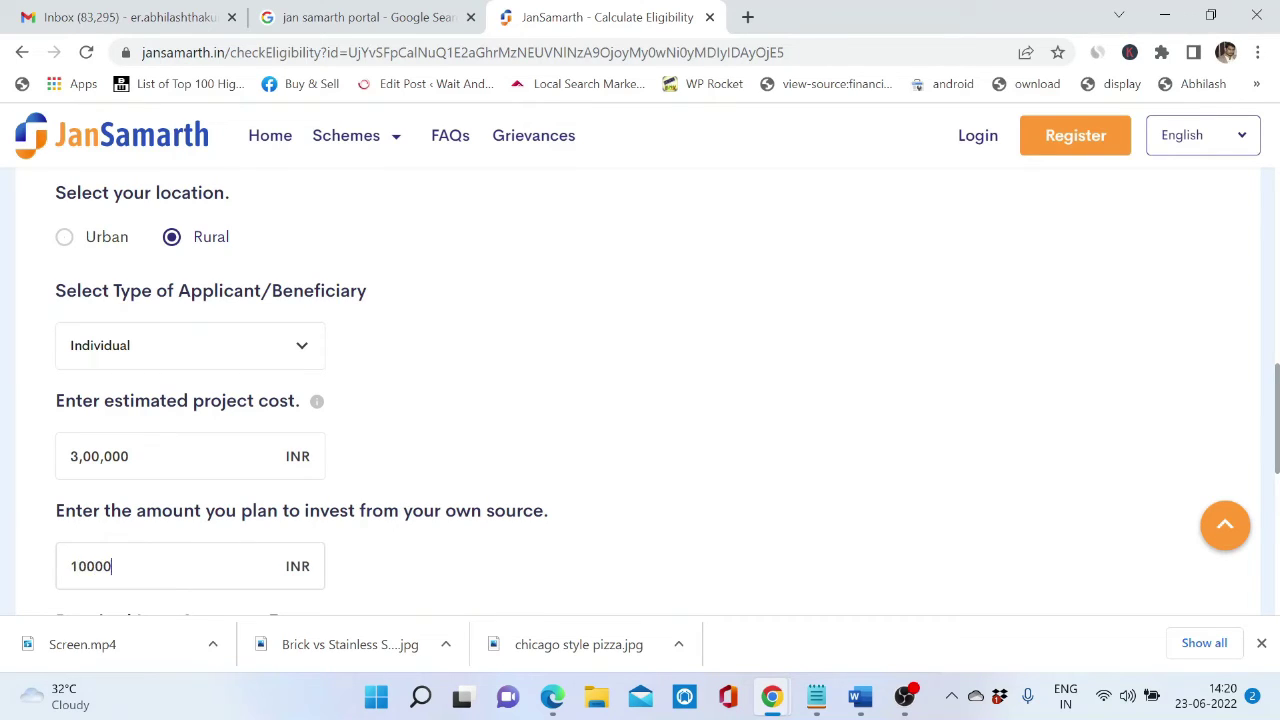
pyautogui.write('0')
pyautogui.scroll(-2, 1277, 410)
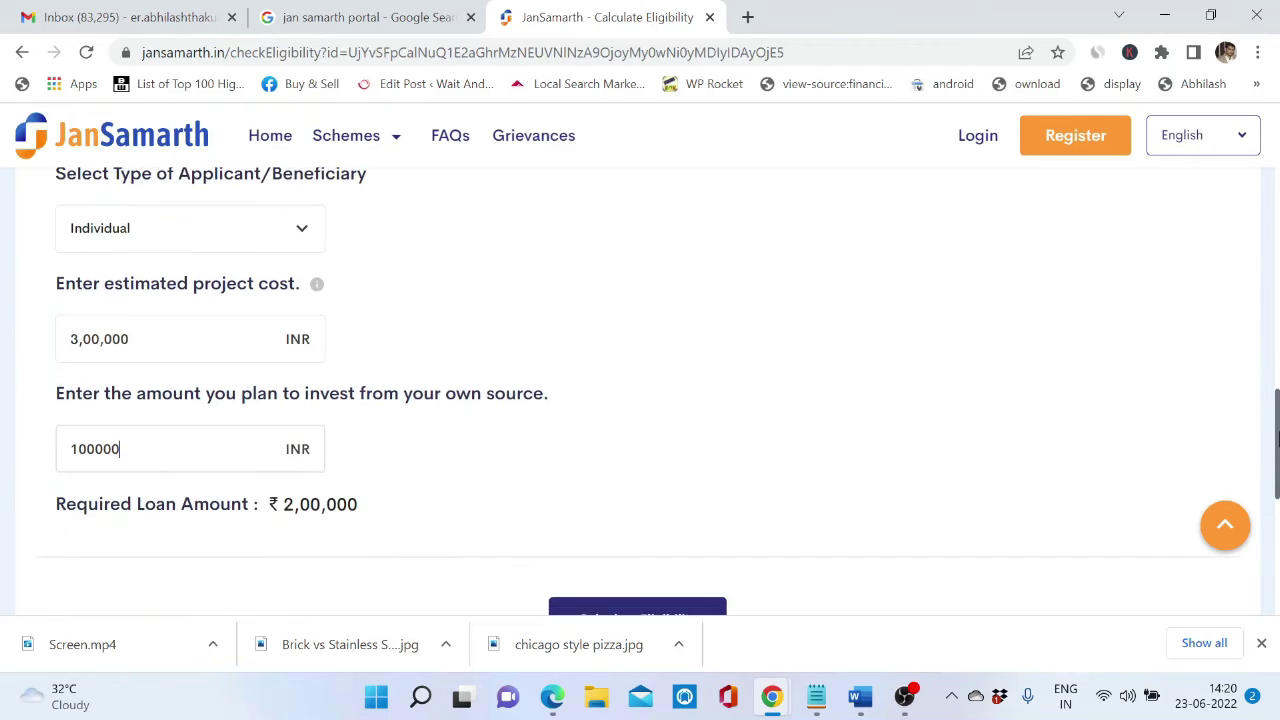
pyautogui.click(630, 592)
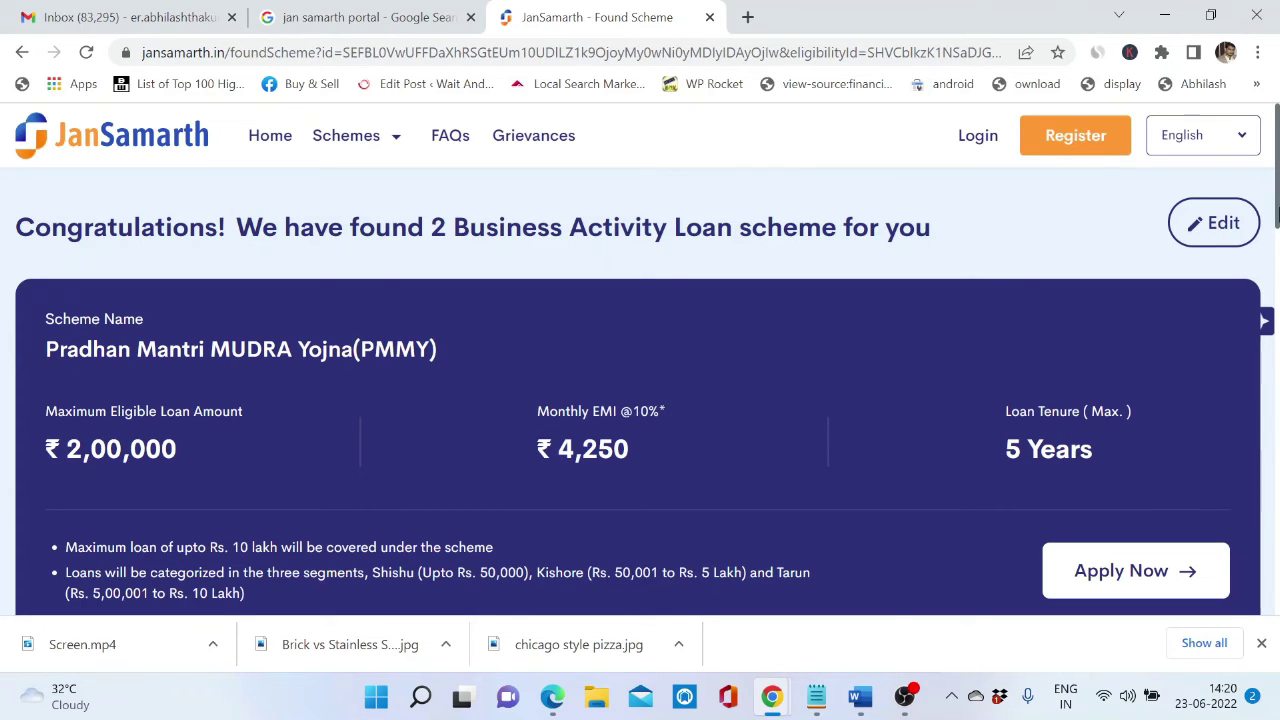
# Review the matching loan schemes and start an application for the Prime Minister's Employment Generation Programme (PMEGP)
pyautogui.moveTo(1277, 212); pyautogui.dragTo(1277, 236)
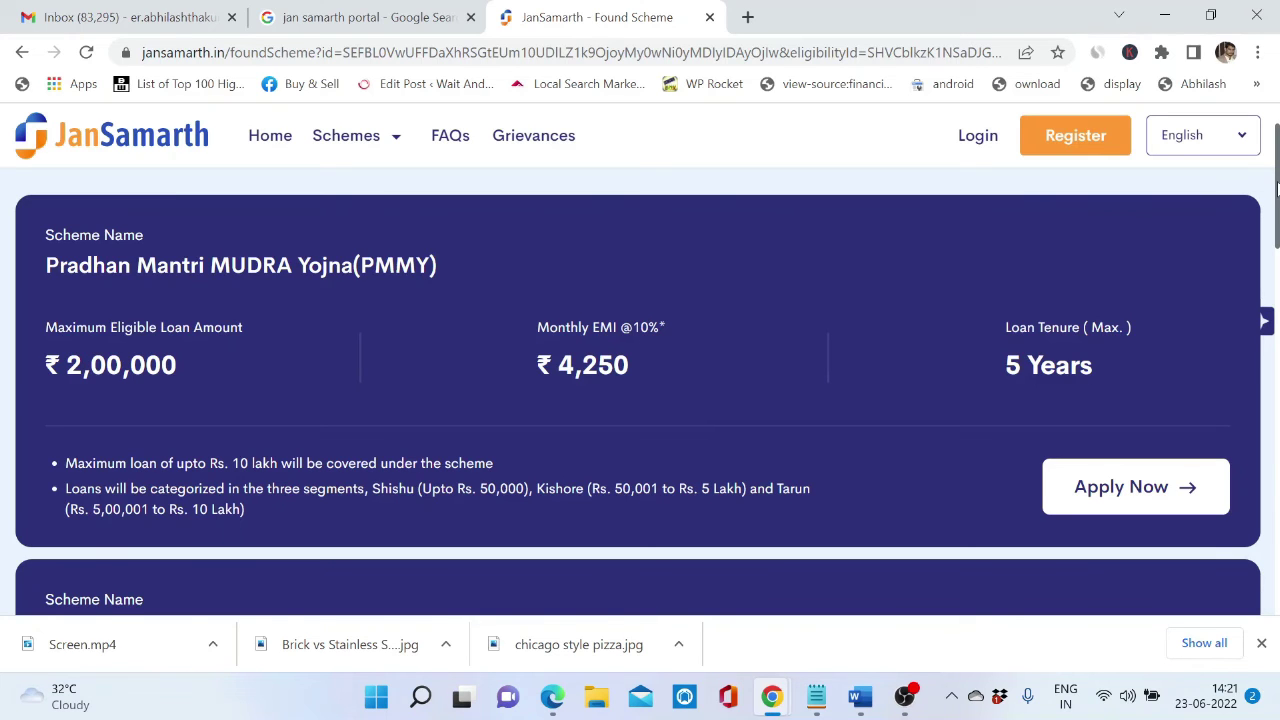
pyautogui.moveTo(1276, 190); pyautogui.dragTo(1276, 218)
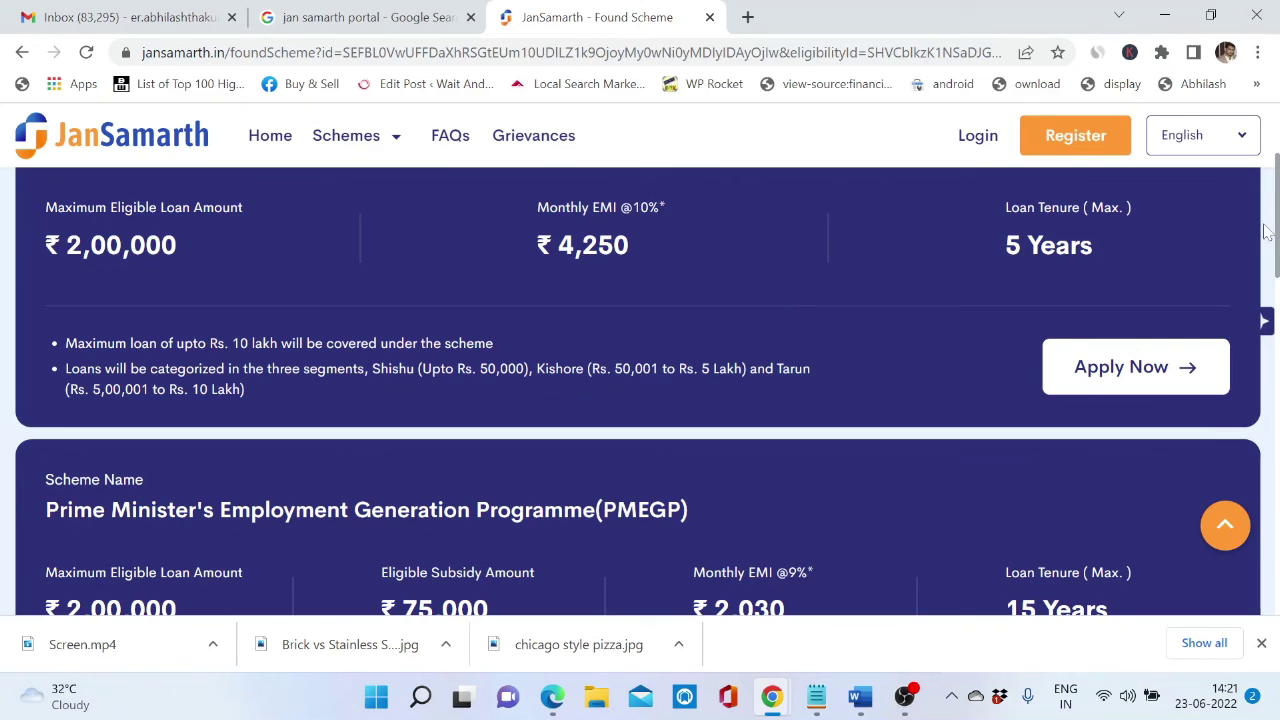
pyautogui.moveTo(1277, 235); pyautogui.dragTo(1277, 303)
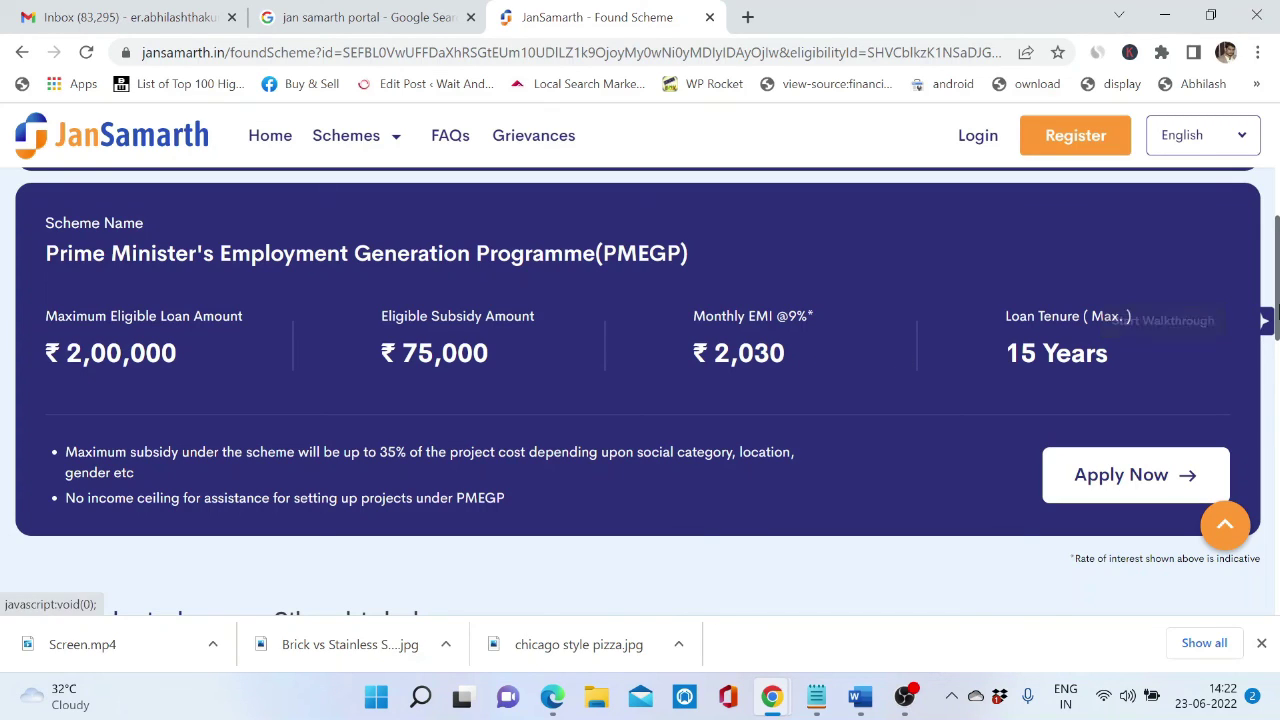
pyautogui.scroll(3, 1277, 237)
pyautogui.moveTo(1277, 237); pyautogui.dragTo(1277, 345)
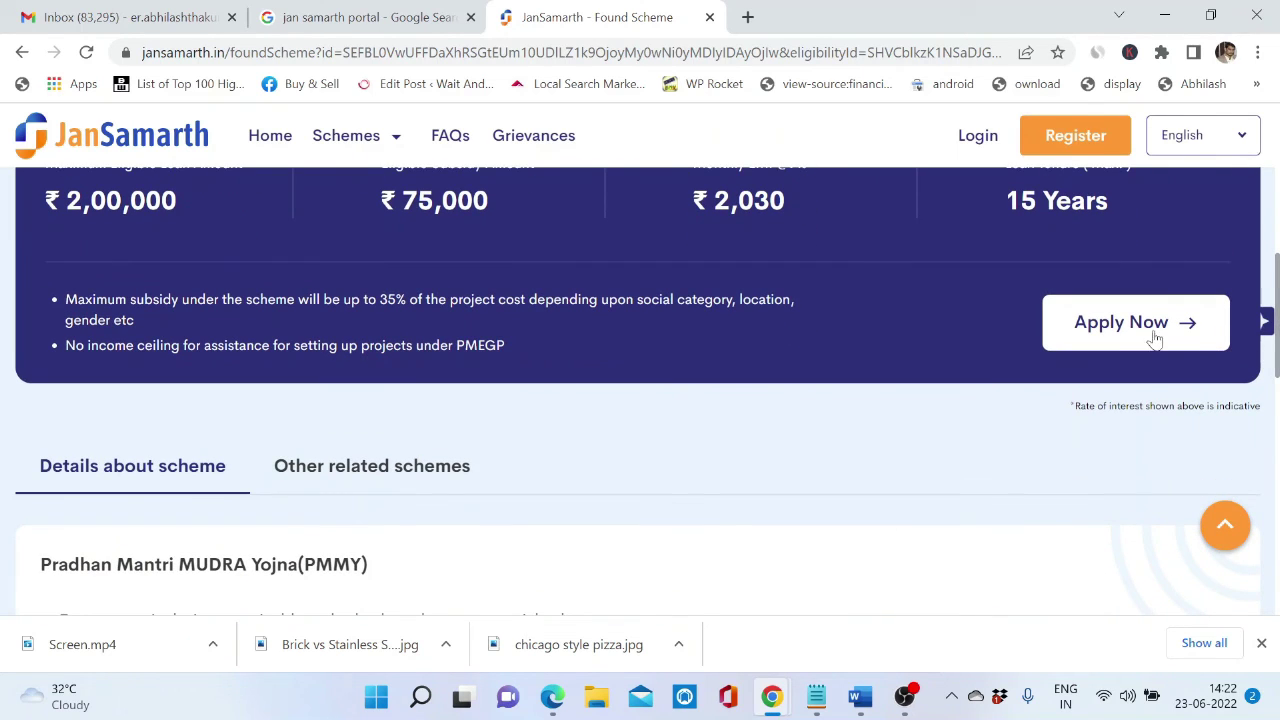
pyautogui.click(1120, 338)
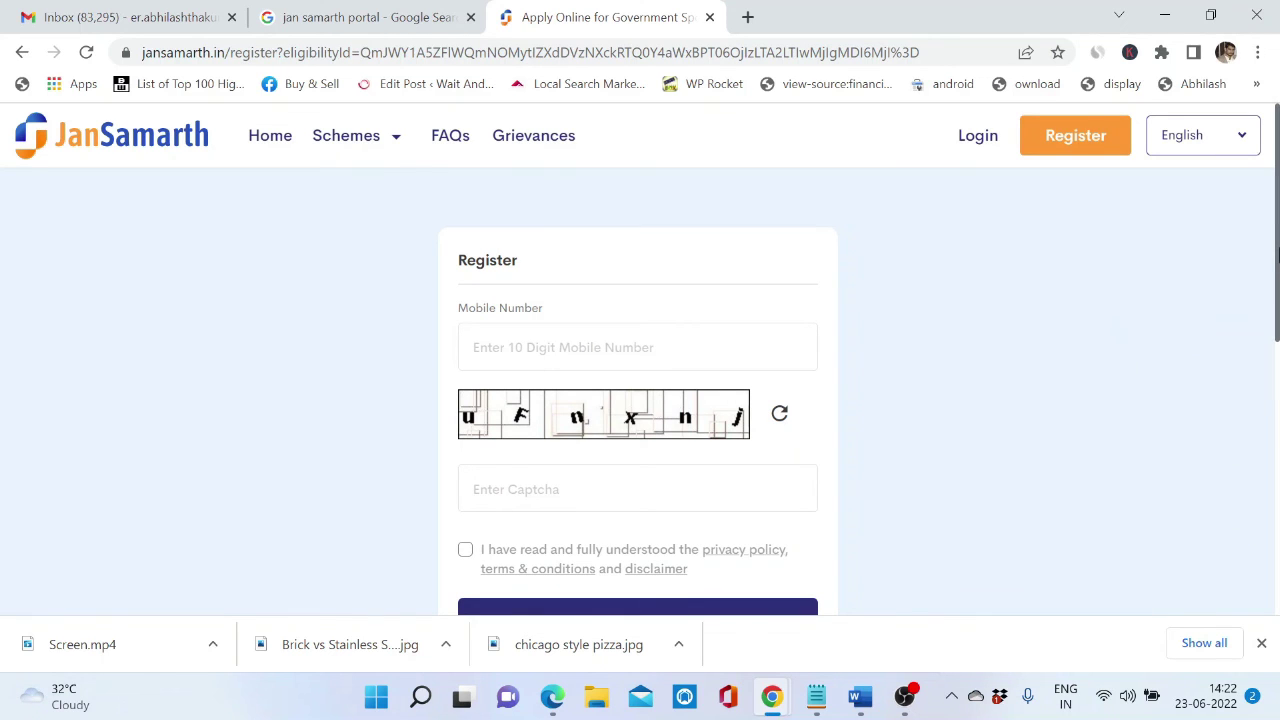
pyautogui.moveTo(1277, 257); pyautogui.dragTo(1277, 226)
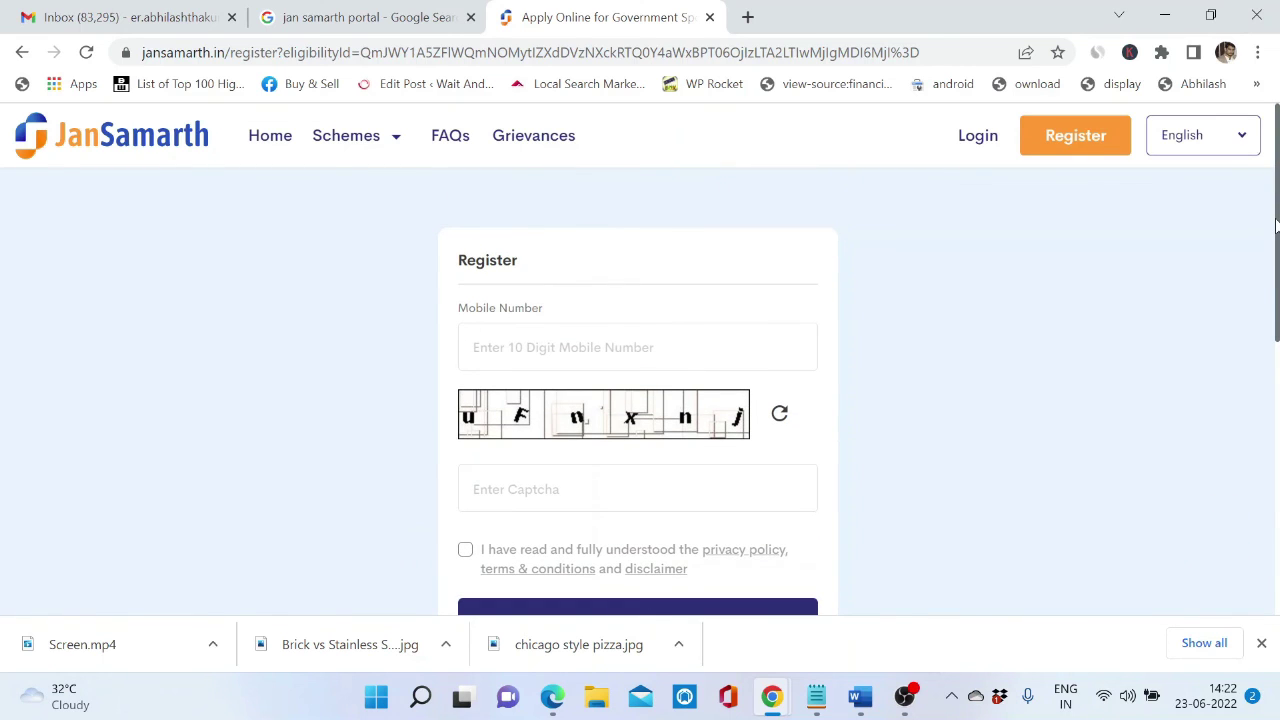